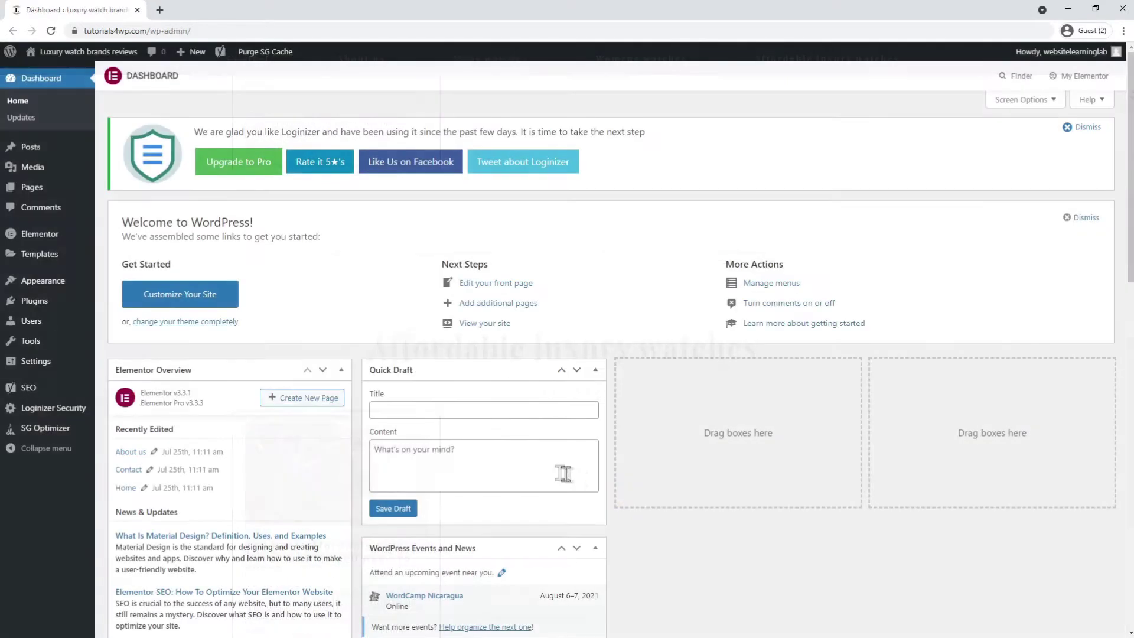
- Create a new page titled "All Posts" and open it for editing with Elementor
mouse_move(39, 195)
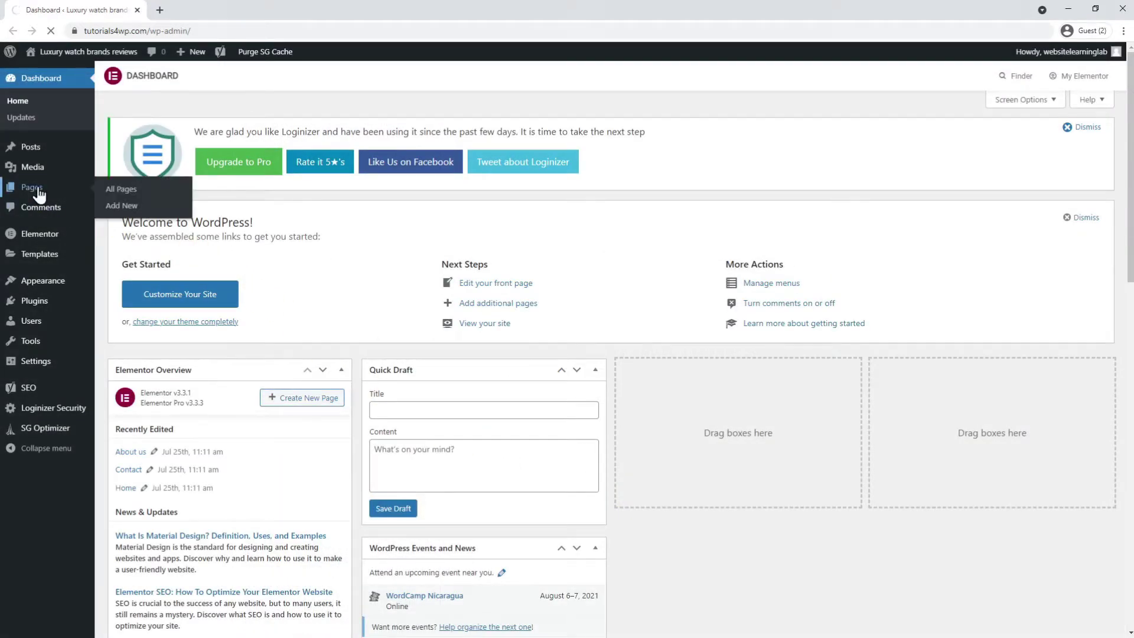
left_click(38, 194)
left_click(175, 89)
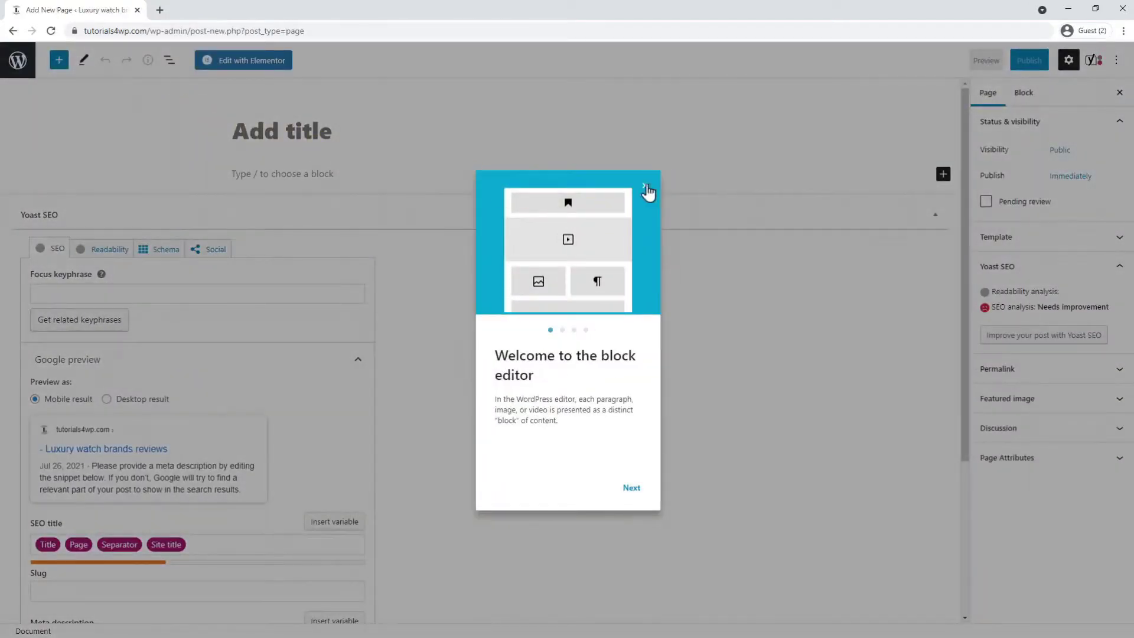
left_click(645, 187)
type("All Posts")
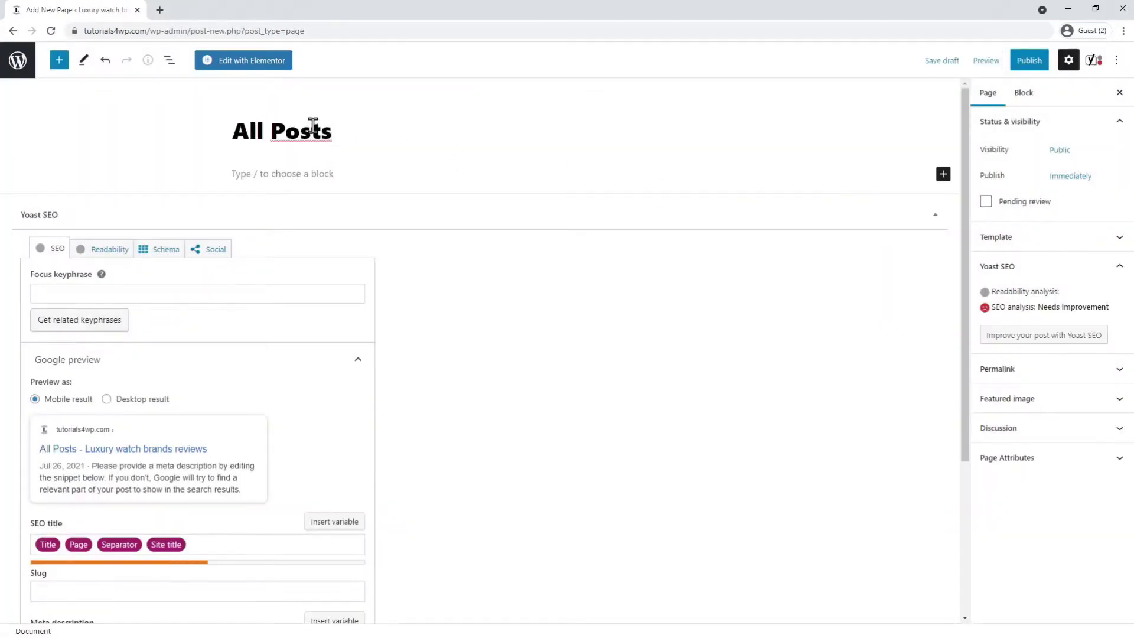
left_click(268, 62)
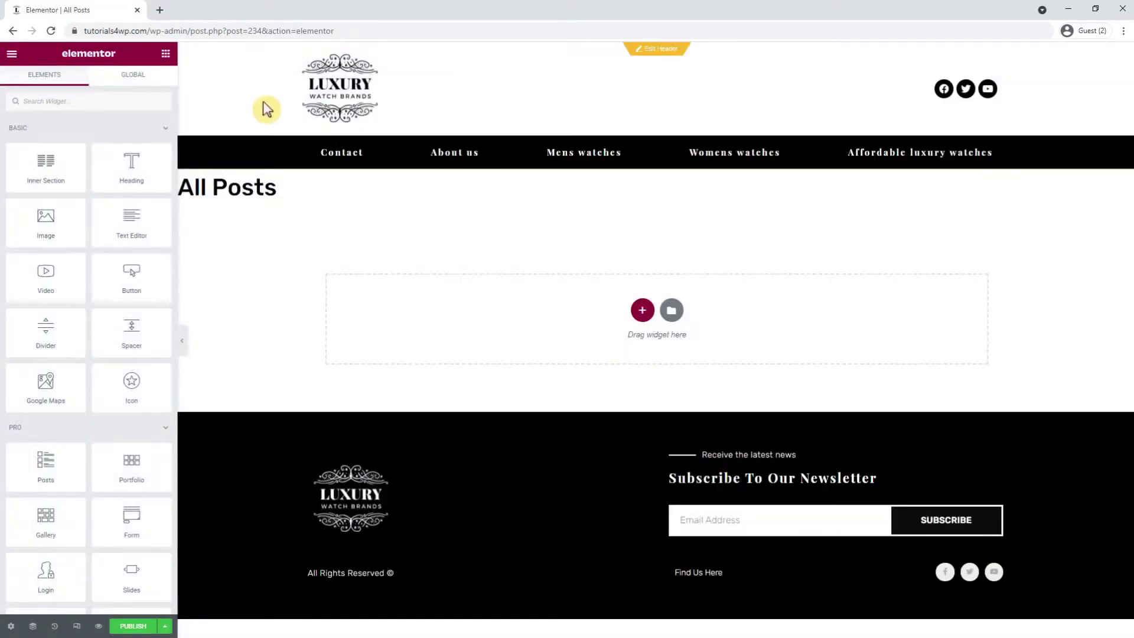
- Insert the saved "Template Home" page template, including its document settings
left_click(671, 310)
left_click(634, 124)
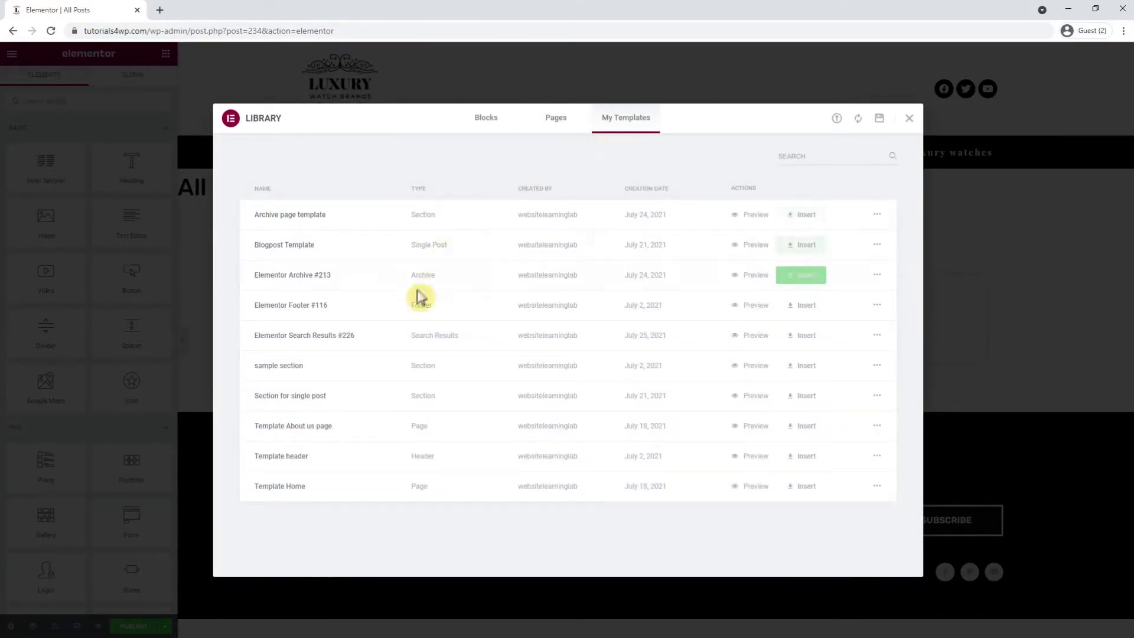
left_click(797, 490)
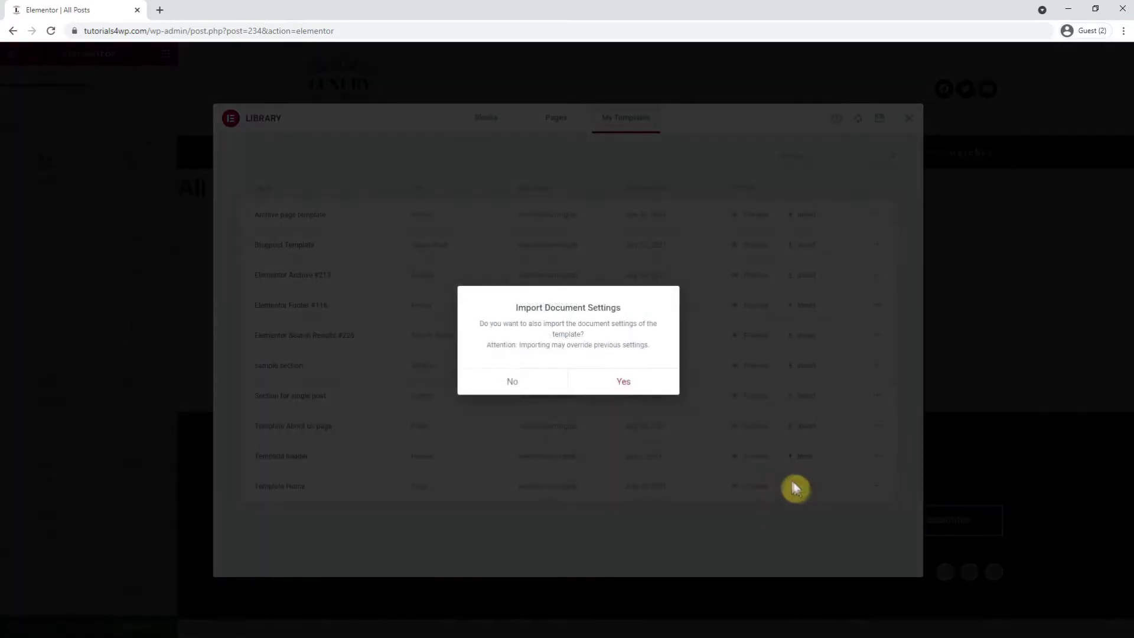
left_click(611, 383)
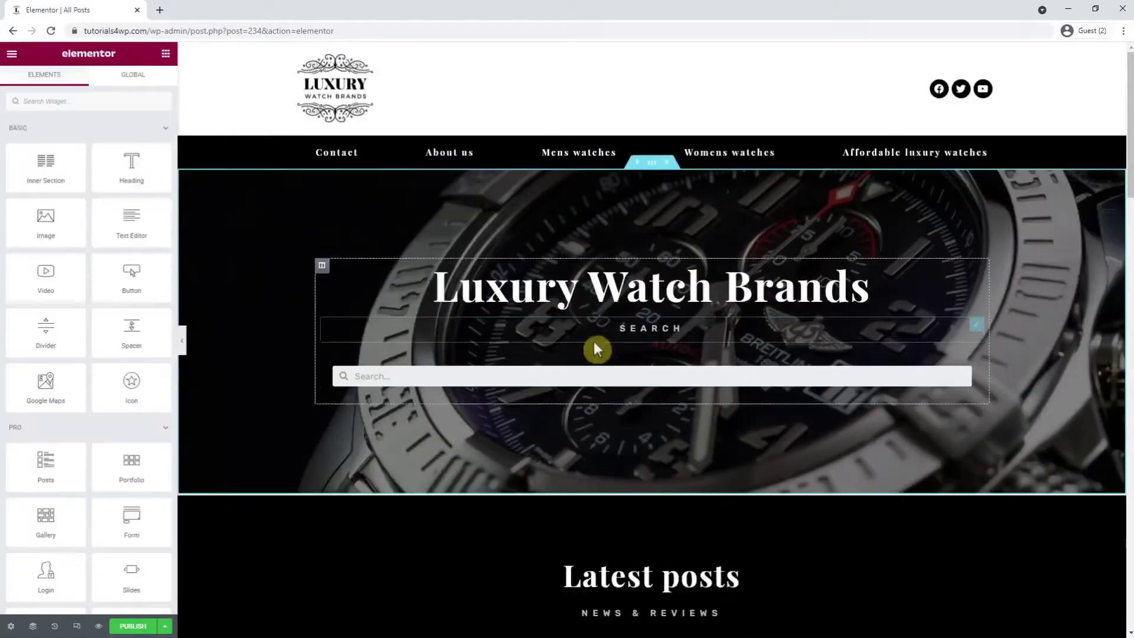
- Delete every imported section except Latest posts, and remove that section's View All Posts button
scroll(667, 168, "down", 10)
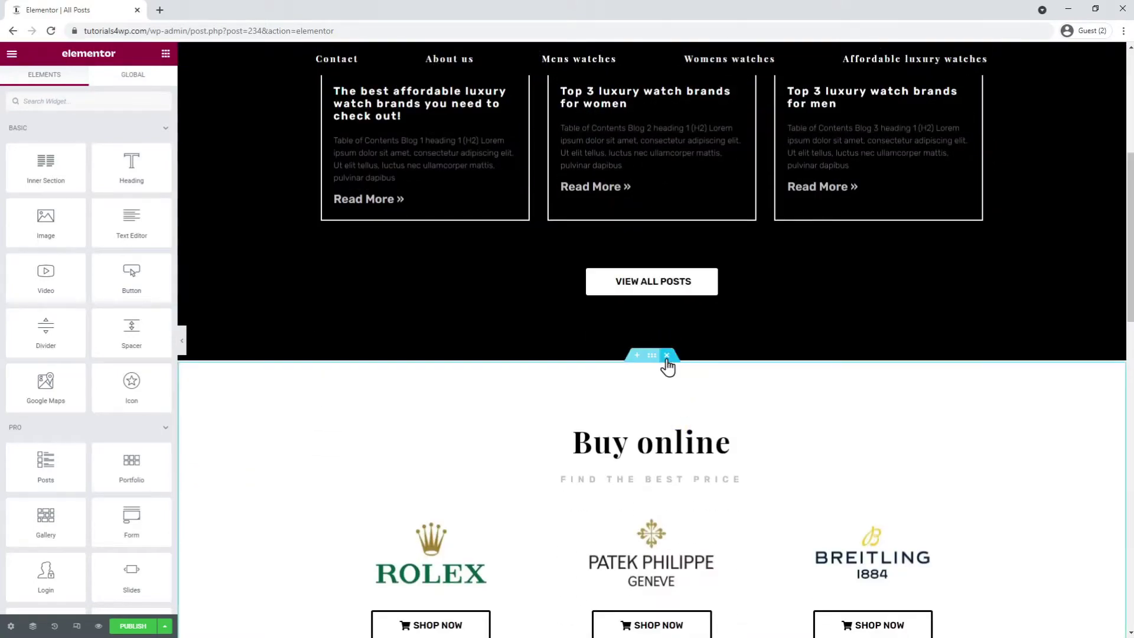
left_click(666, 355)
left_click(668, 354)
right_click(667, 286)
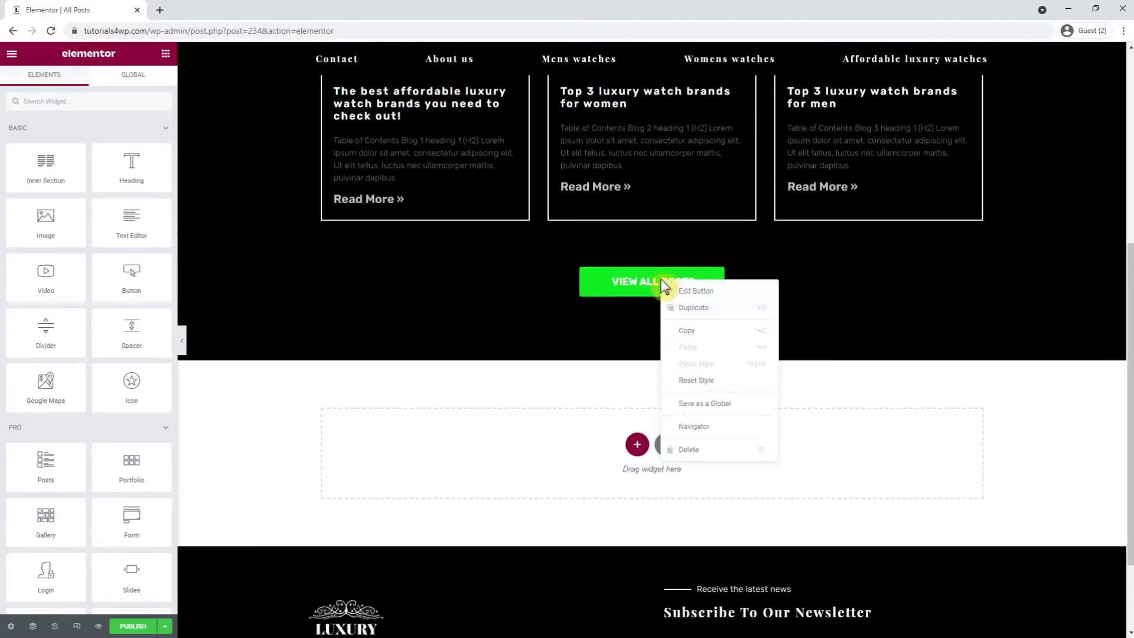
left_click(711, 446)
scroll(686, 375, "up", 3)
scroll(686, 376, "up", 3)
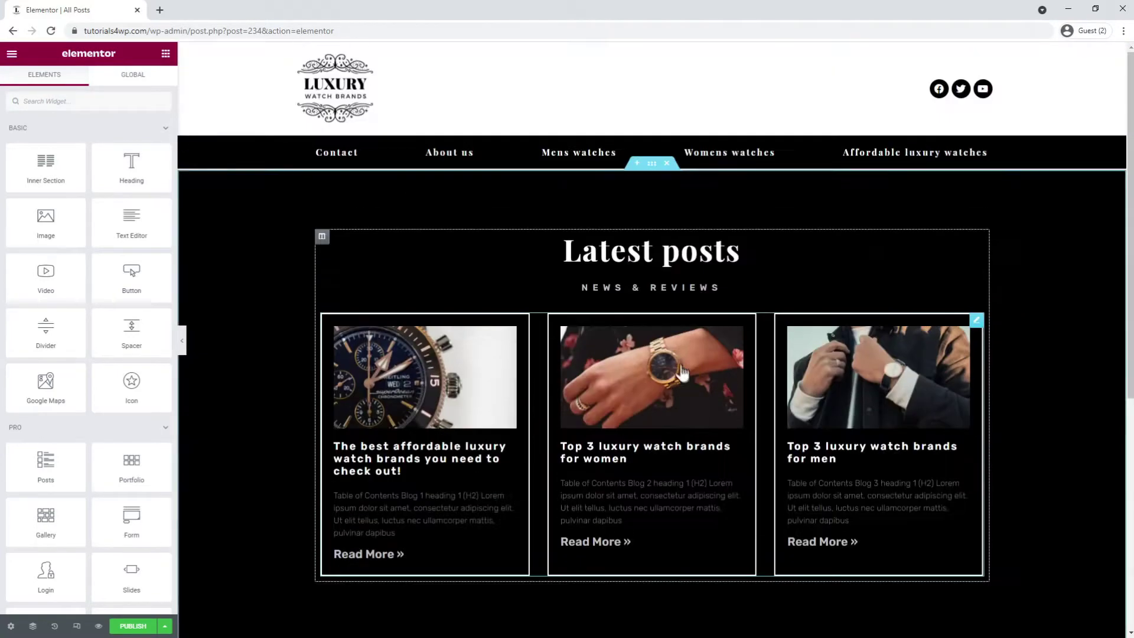
- Replace the "Latest posts" heading text with "Mens watches"
left_click(652, 254)
left_click(40, 158)
key("BackSpace")
type("P")
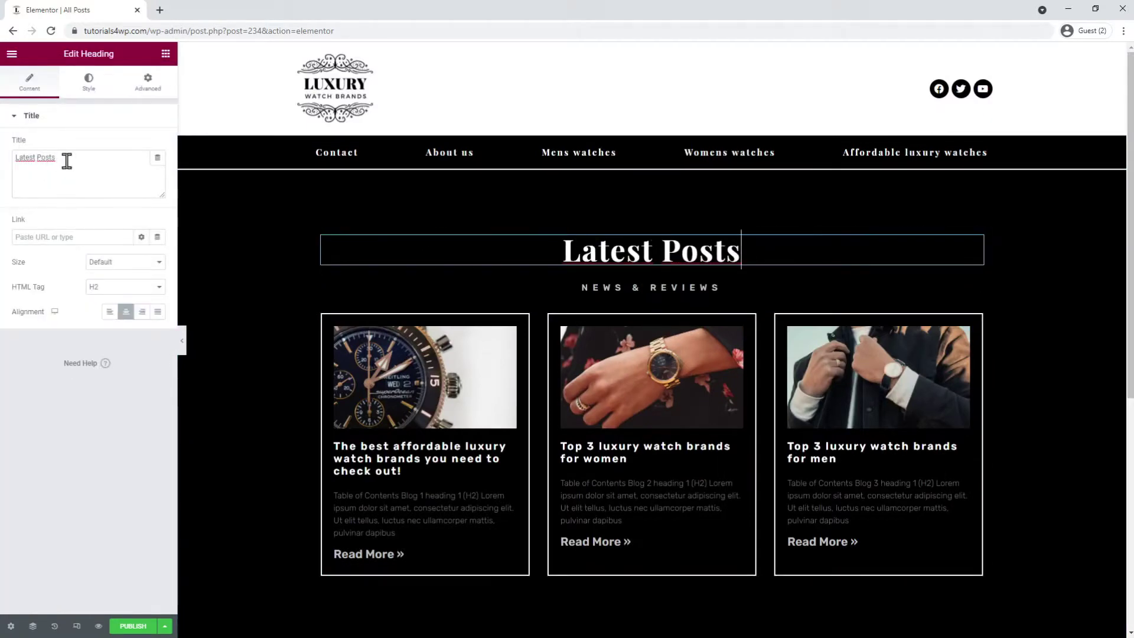
left_click_drag(67, 161, 4, 170)
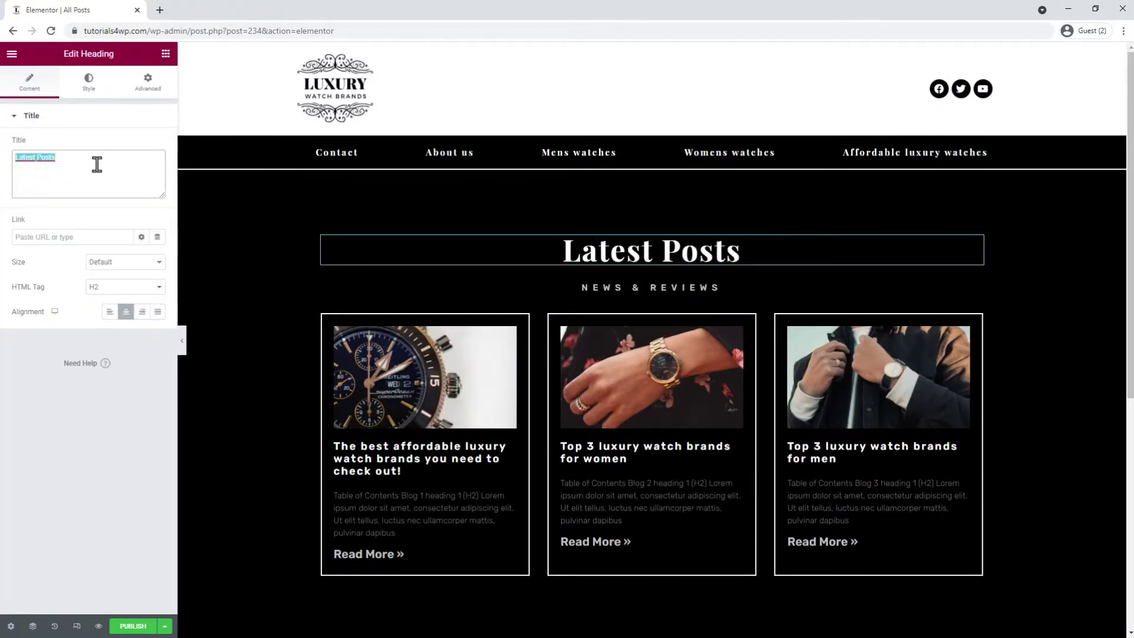
type("Mens watches")
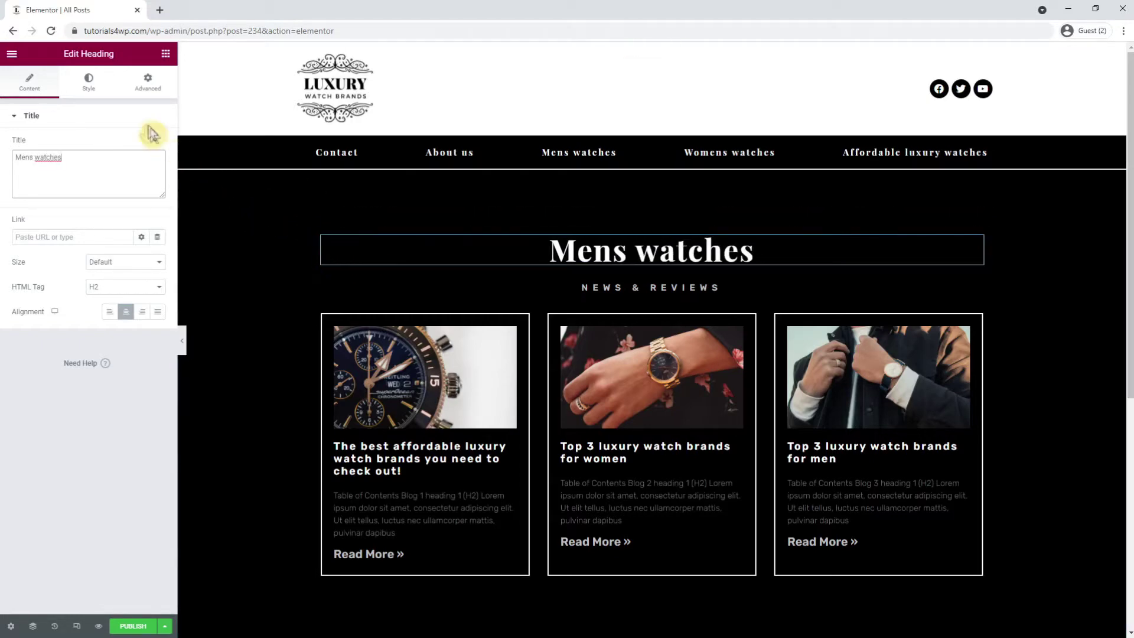
- Set the Mens watches heading's text color to #000000
left_click(88, 82)
left_click(158, 145)
left_click_drag(64, 231, 4, 324)
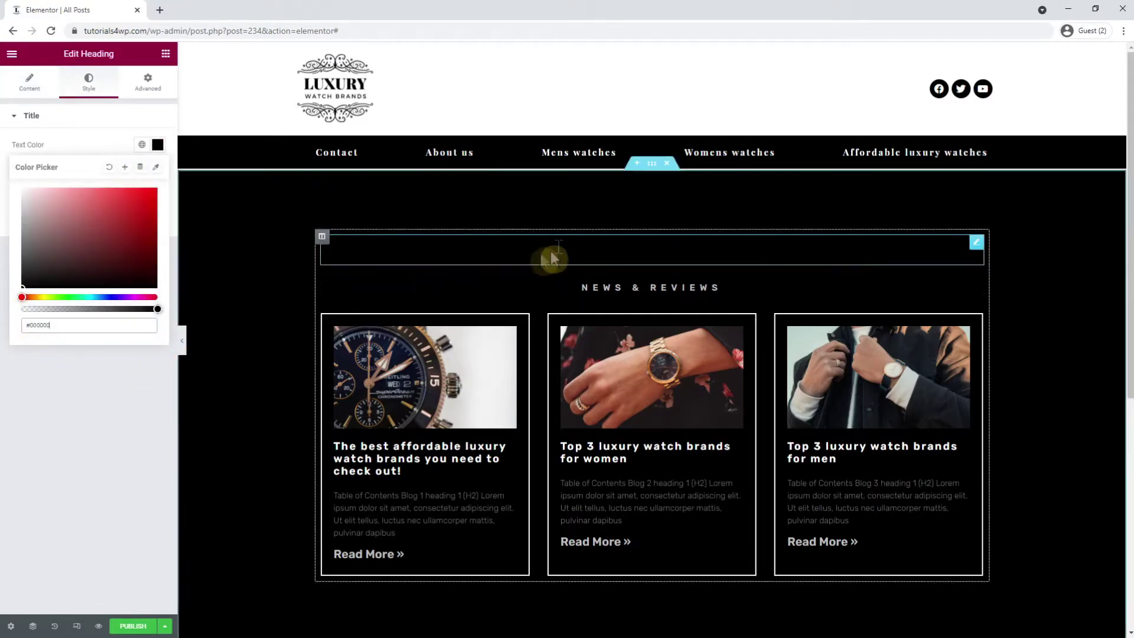
- Give the Mens watches section a classic background in color #FFFFFF
left_click(651, 163)
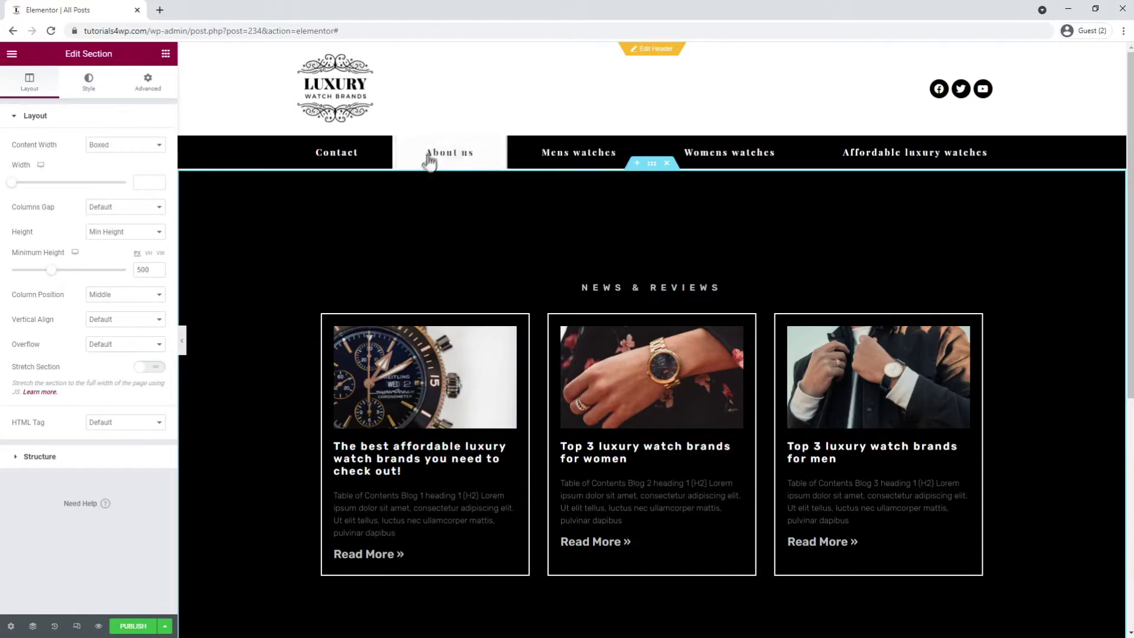
left_click(87, 90)
left_click(109, 169)
left_click(158, 195)
left_click_drag(79, 261, 7, 237)
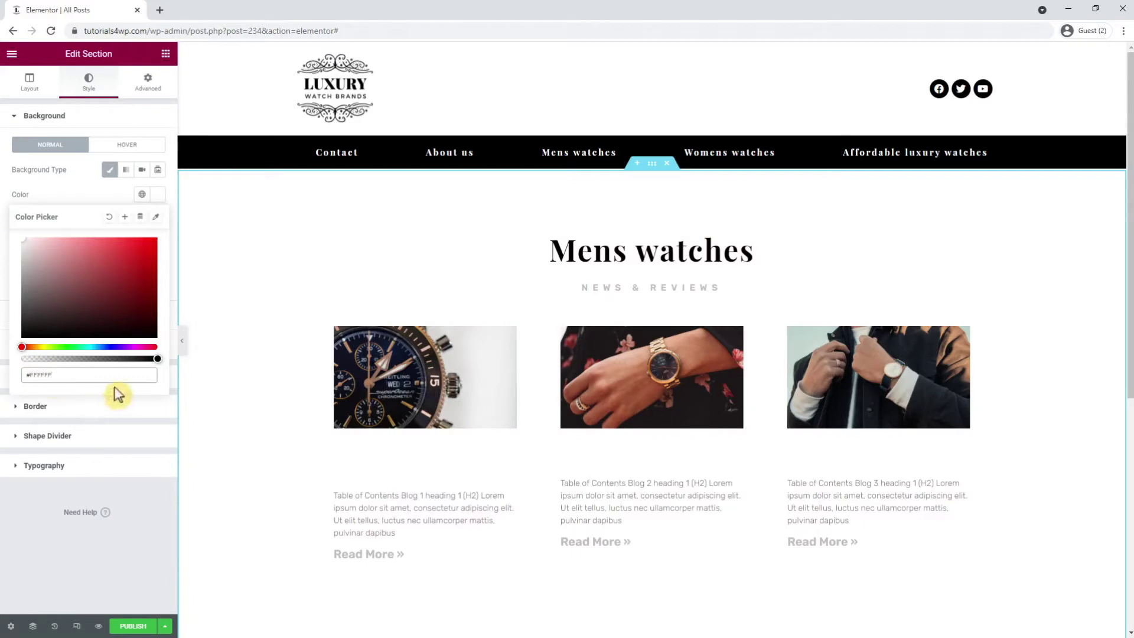
- Replace the "News & Reviews" subtitle under the heading with "Category"
left_click(665, 287)
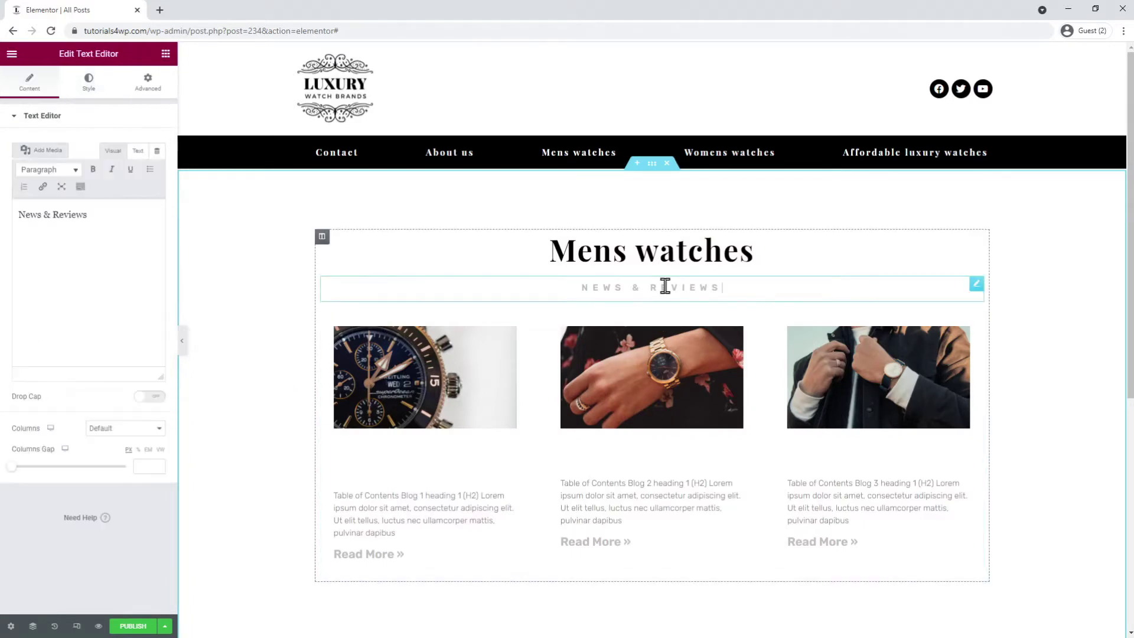
left_click_drag(151, 230, 4, 214)
type("Category")
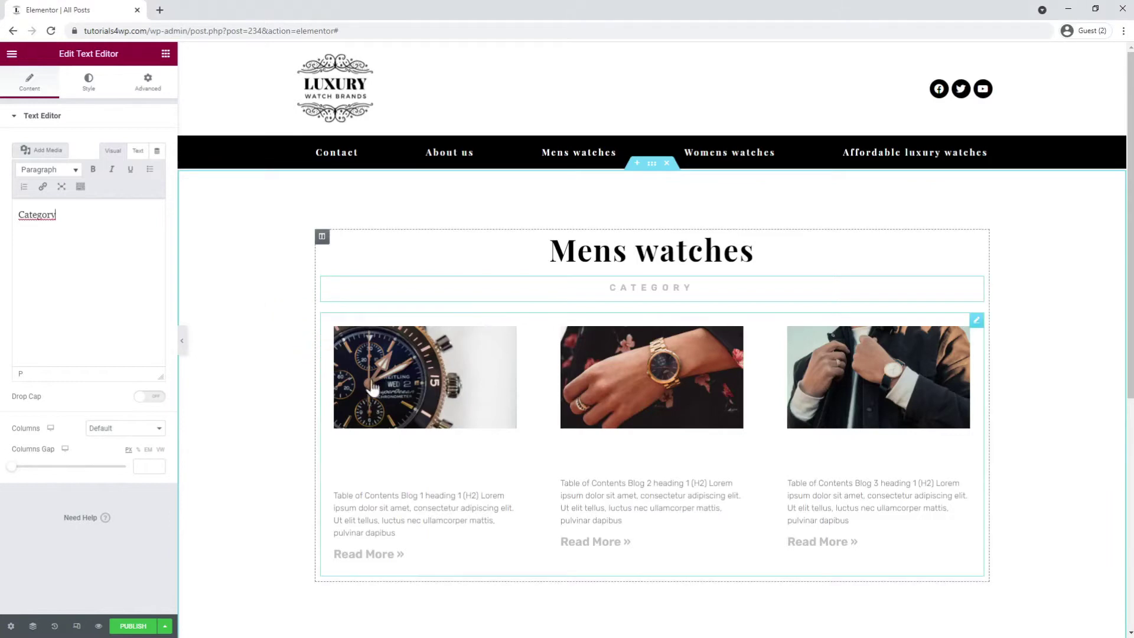
- Set the border color of the post boxes in the Posts widget to black
left_click(398, 402)
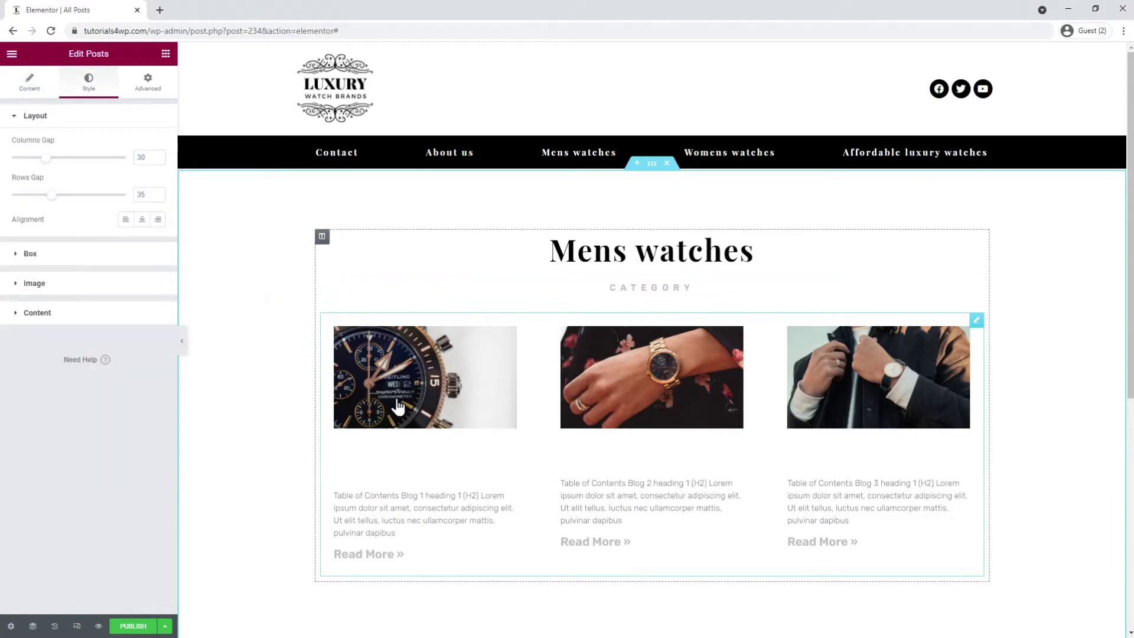
left_click(65, 260)
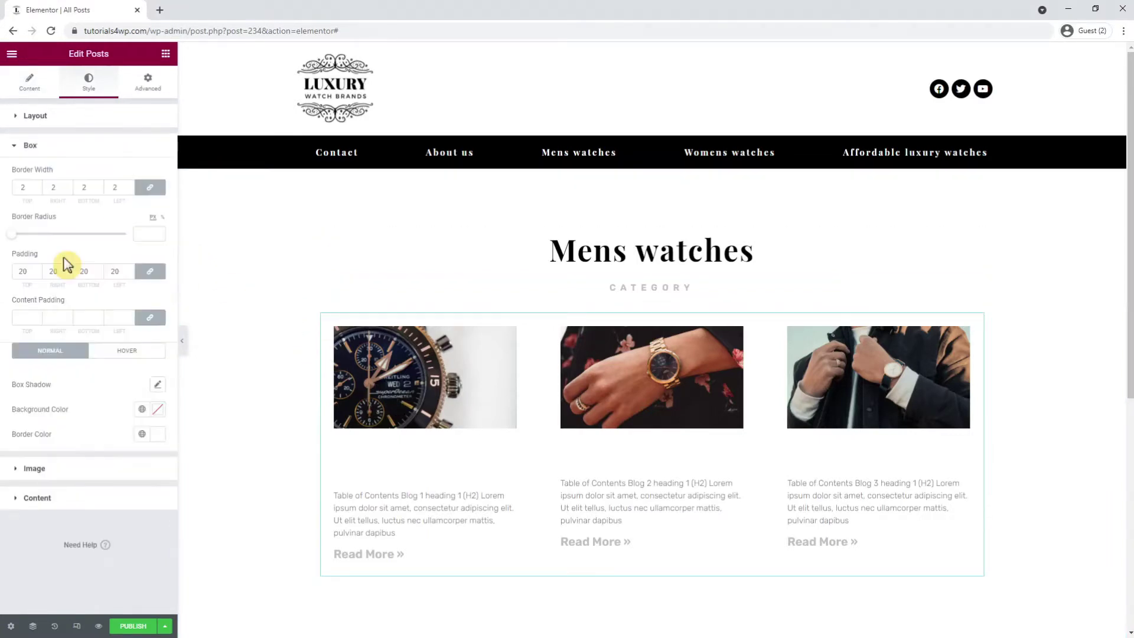
left_click(155, 435)
left_click_drag(79, 505, 3, 608)
left_click(99, 420)
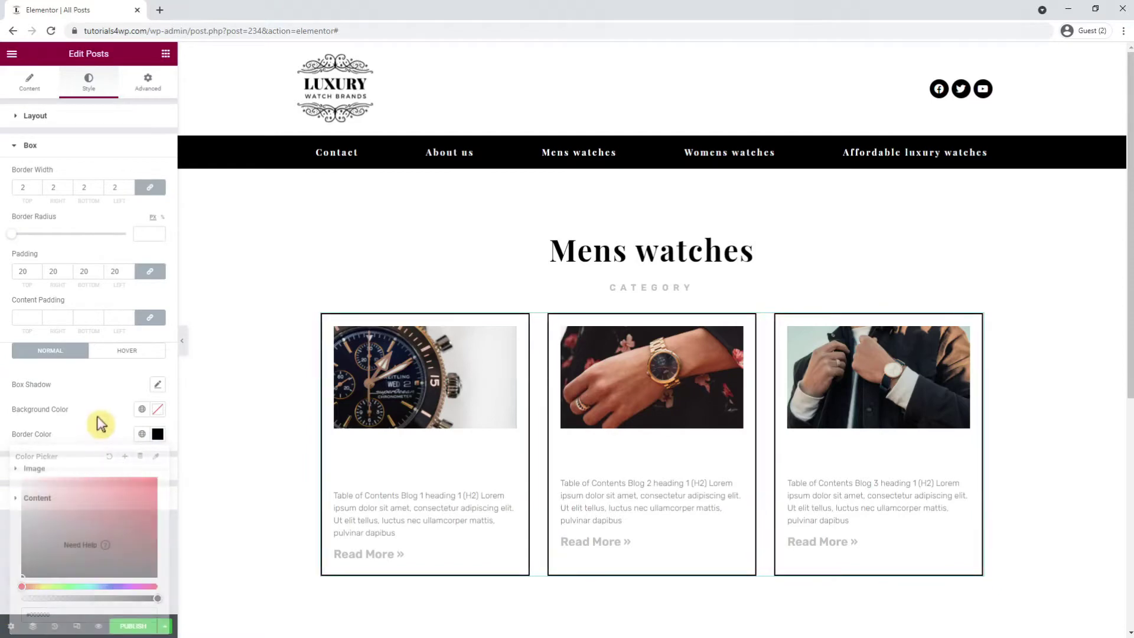
- Set the title and excerpt colors of the listed posts to black
left_click(70, 502)
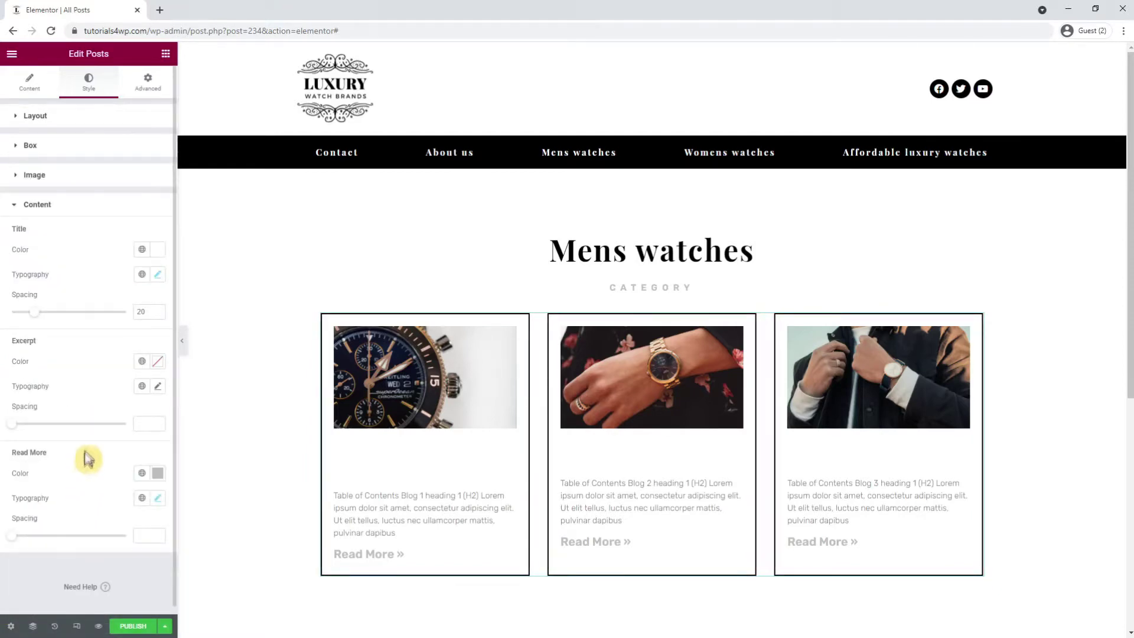
left_click(157, 249)
left_click_drag(80, 327, 18, 407)
left_click(65, 248)
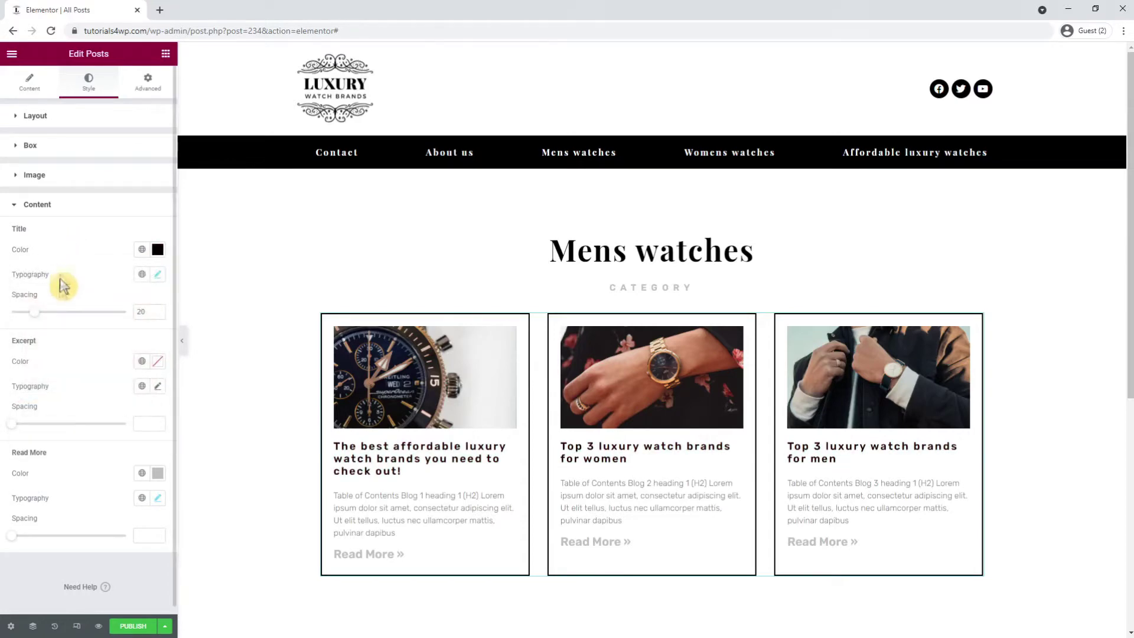
left_click(157, 361)
left_click_drag(74, 443, 6, 544)
left_click(80, 344)
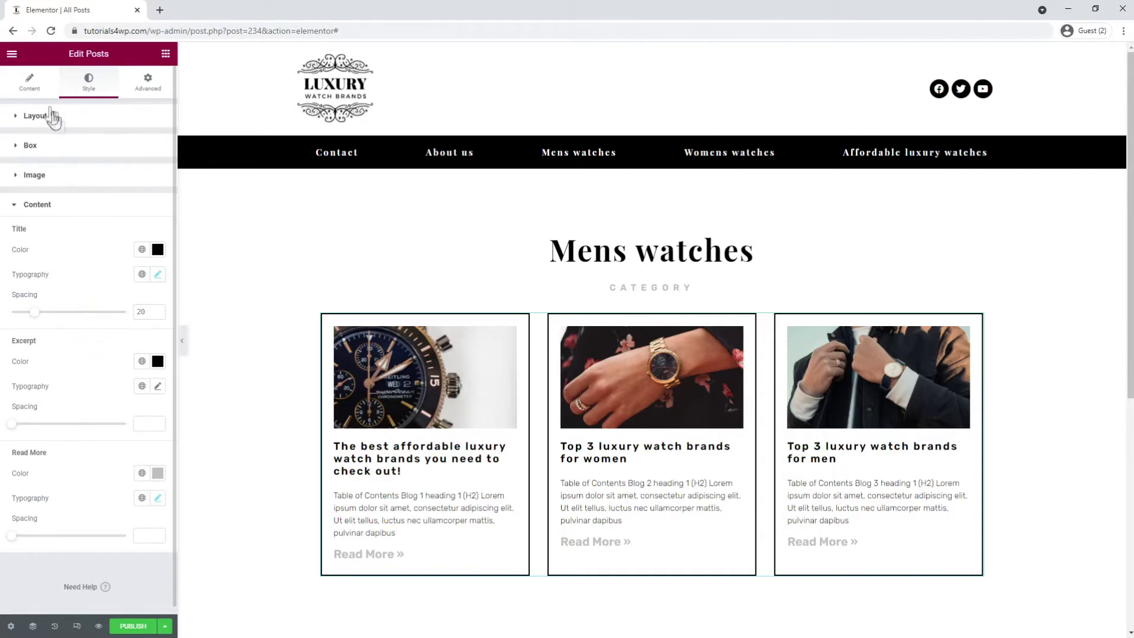
- Filter the Posts widget's query to include by term, using the Mens watches category
left_click(33, 89)
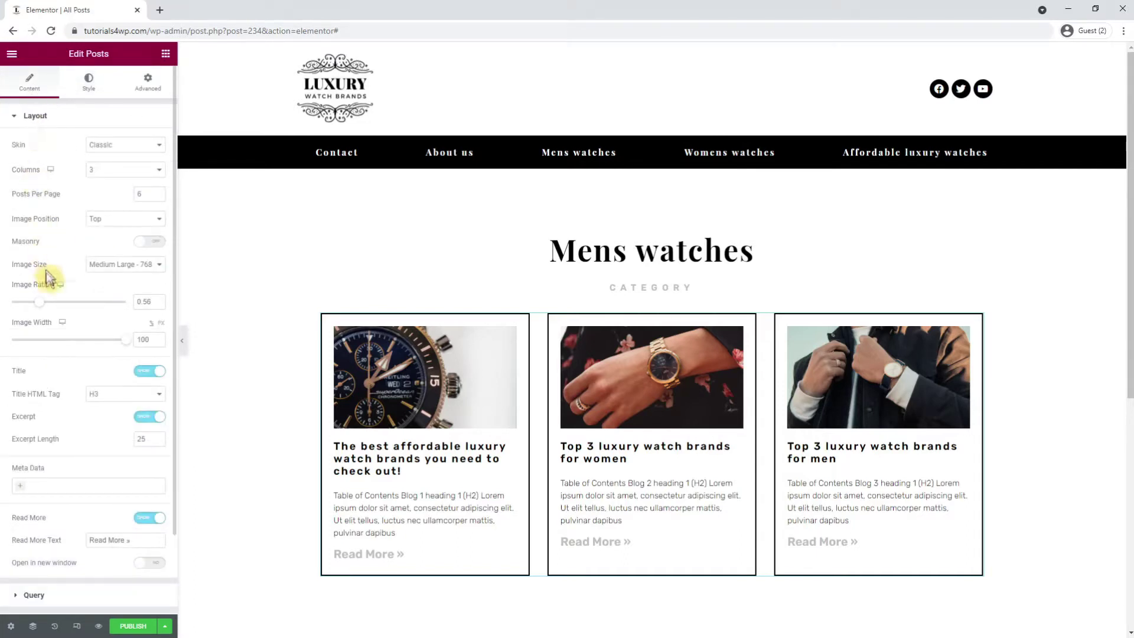
scroll(47, 280, "down", 2)
left_click(36, 503)
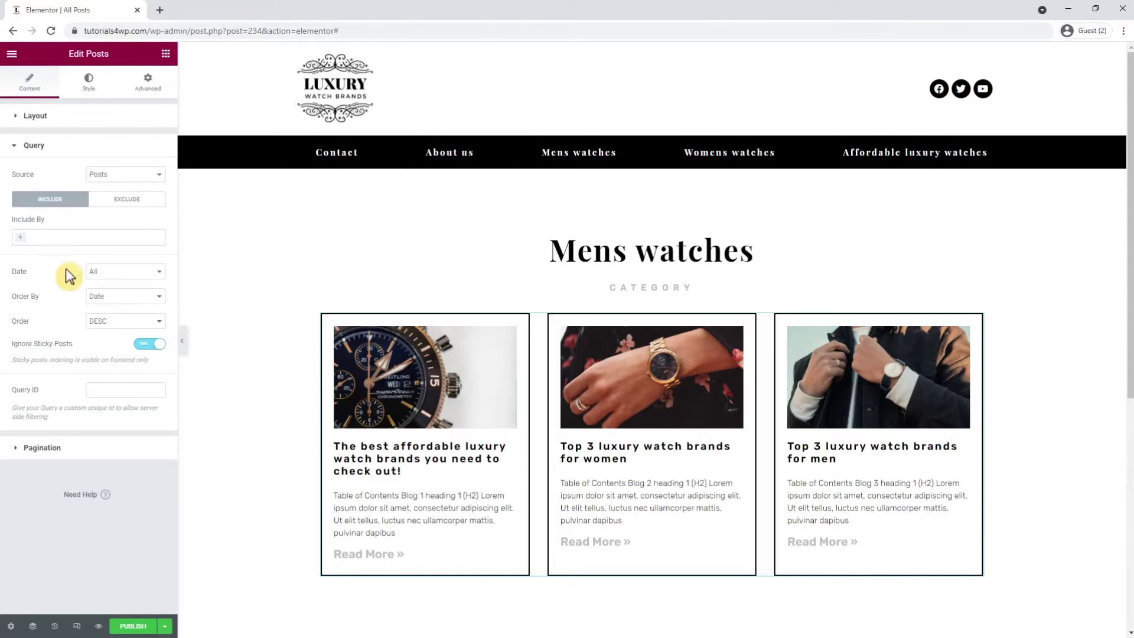
left_click(78, 239)
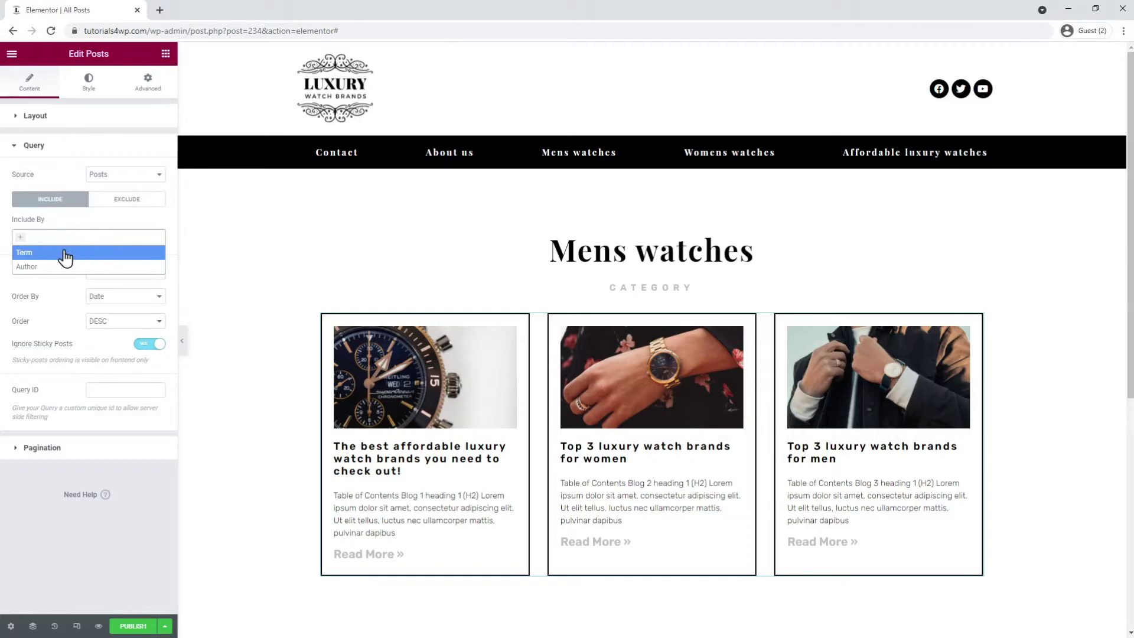
left_click(65, 253)
left_click(50, 273)
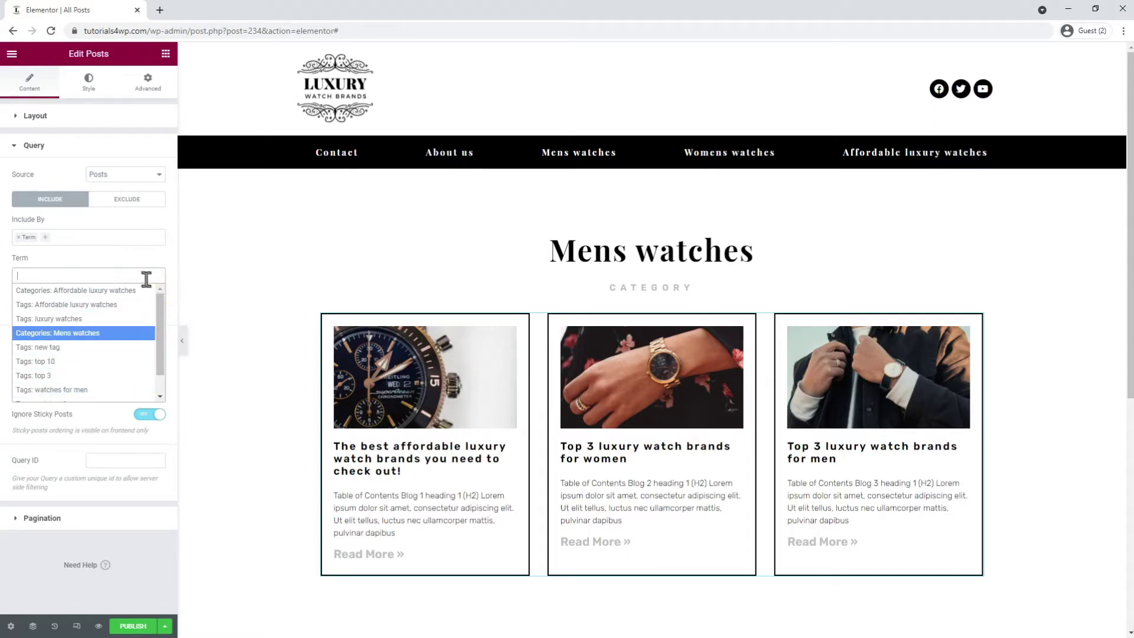
mouse_move(167, 319)
left_mouse_down()
mouse_move(158, 348)
mouse_move(173, 299)
left_mouse_up()
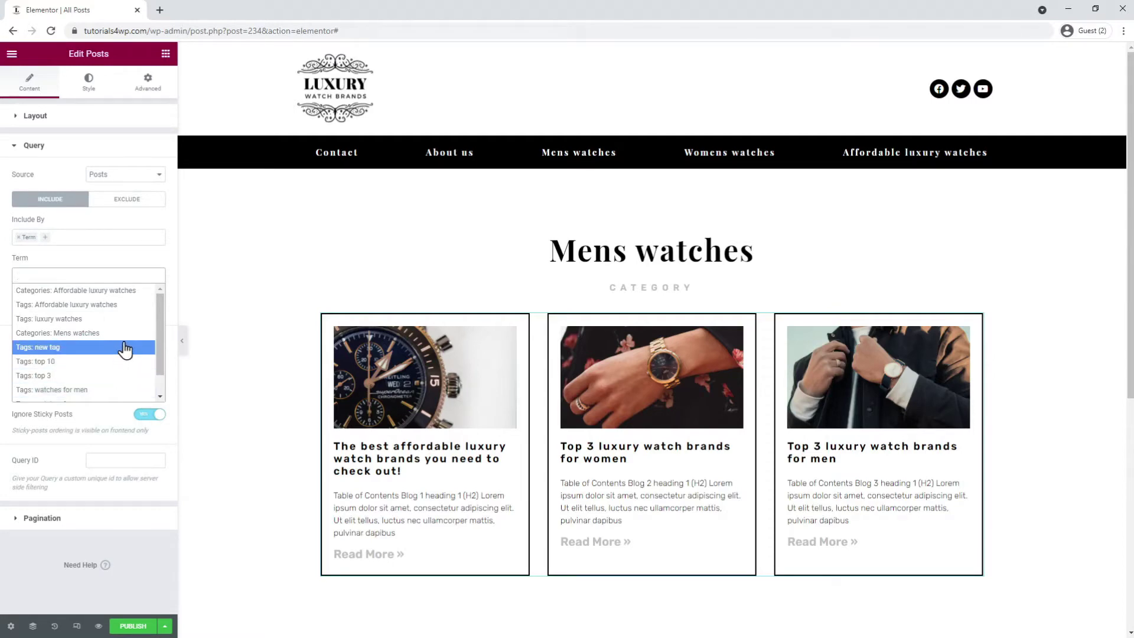
left_click(61, 333)
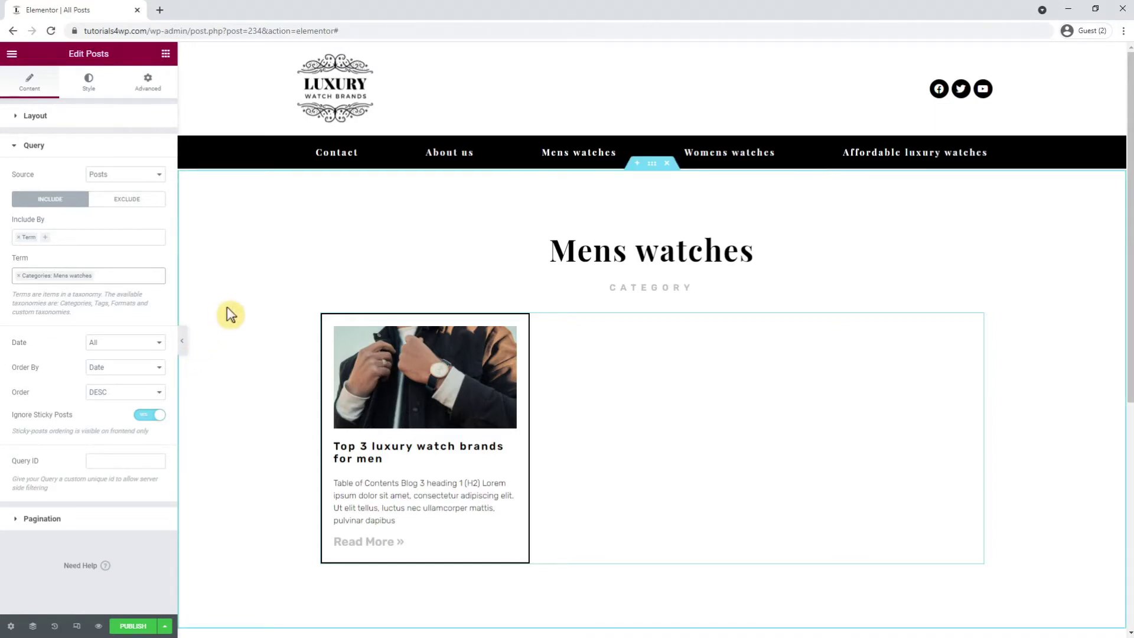
- Duplicate the whole Mens watches section
scroll(287, 289, "down", 1)
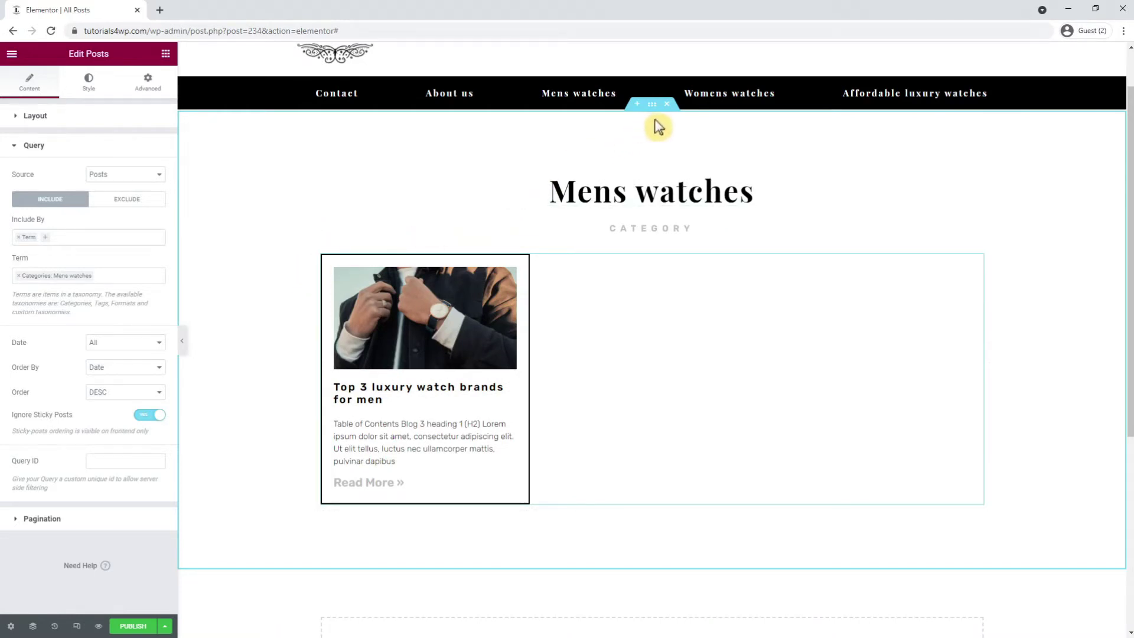
right_click(652, 103)
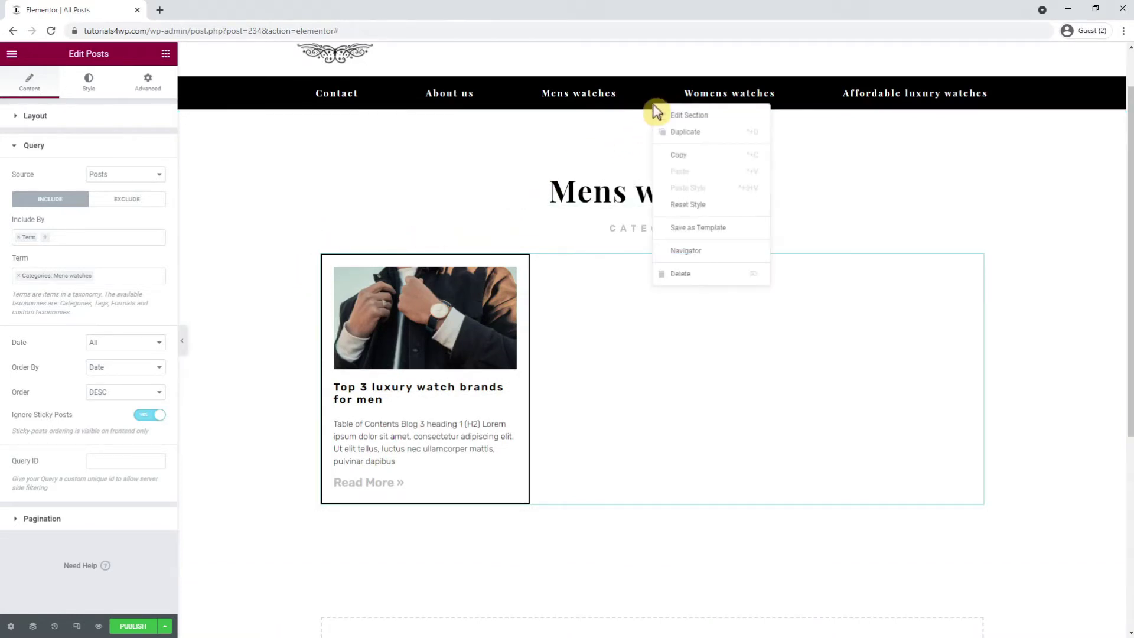
left_click(681, 133)
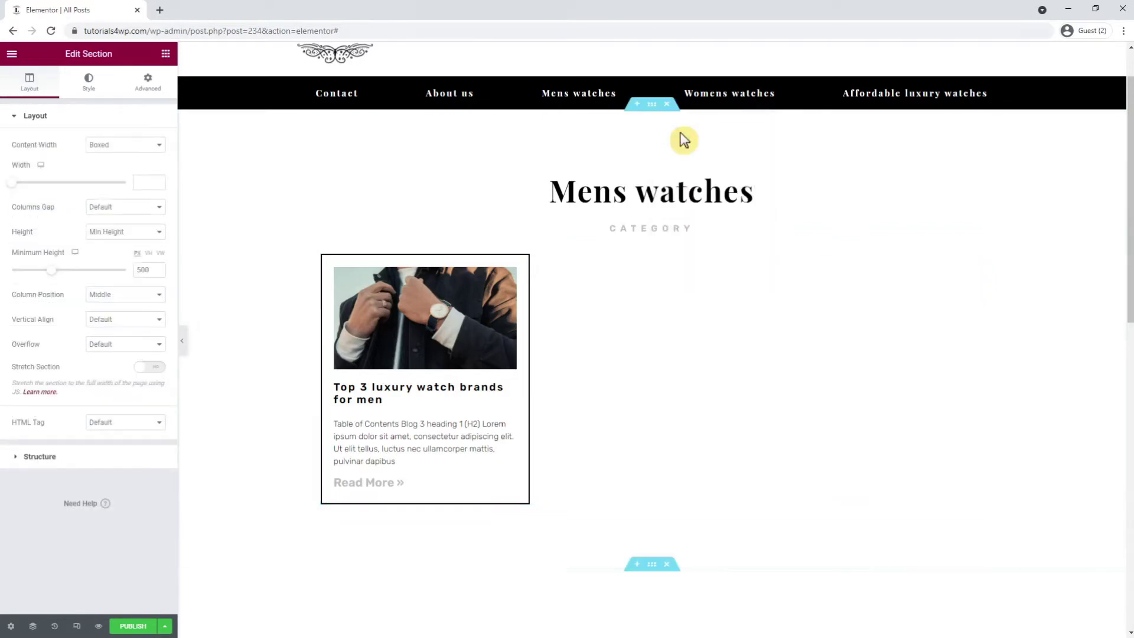
- Change the duplicated section's heading to "Womens watches"
scroll(708, 171, "down", 6)
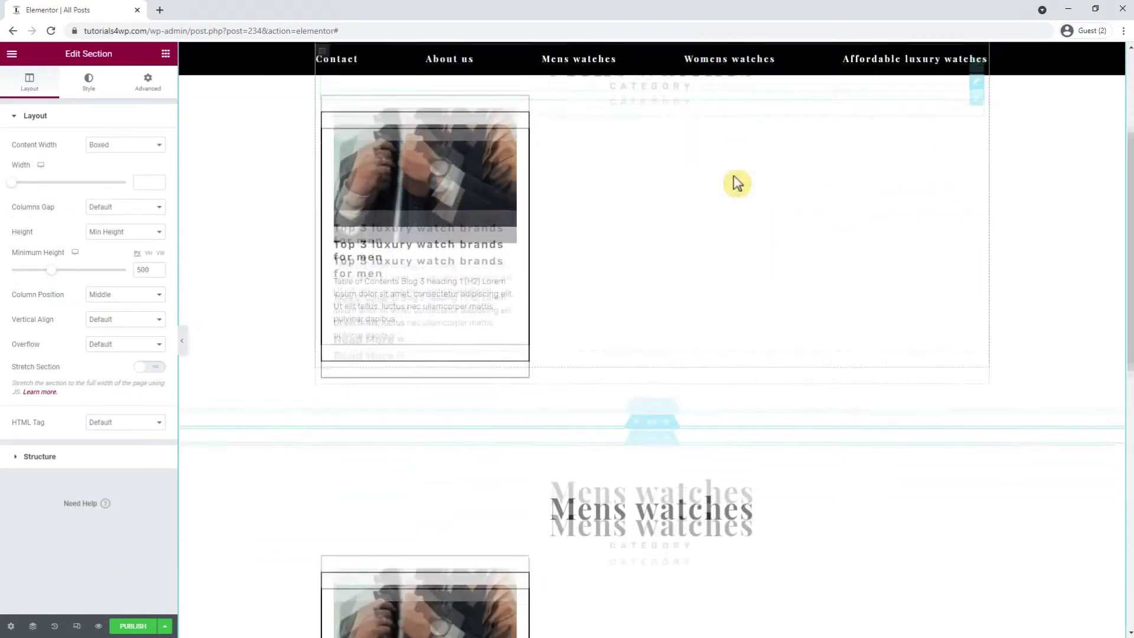
left_click(605, 298)
double_click(20, 157)
type("Womens watches")
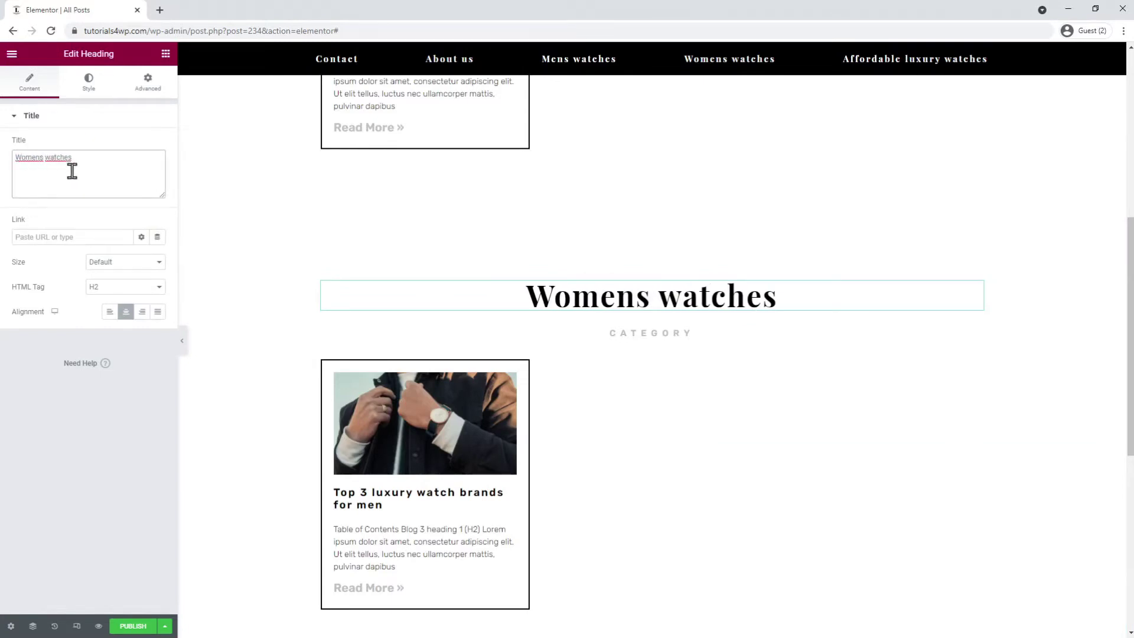
- Change the term filter of the Womens watches section's Posts widget to the womens watches category
left_click(394, 452)
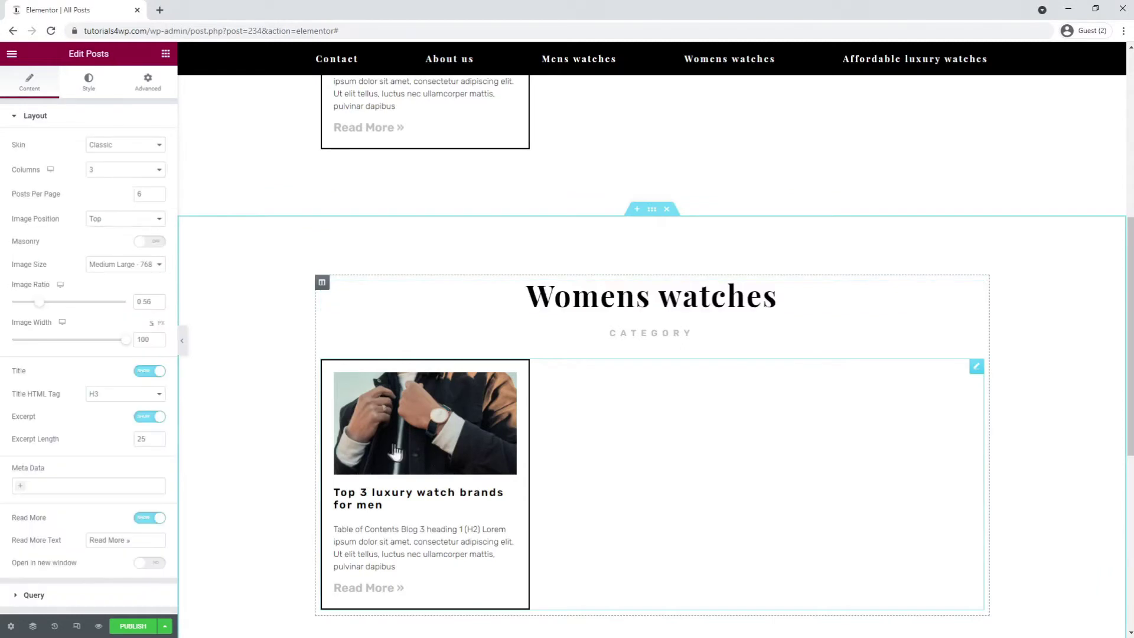
scroll(97, 304, "down", 2)
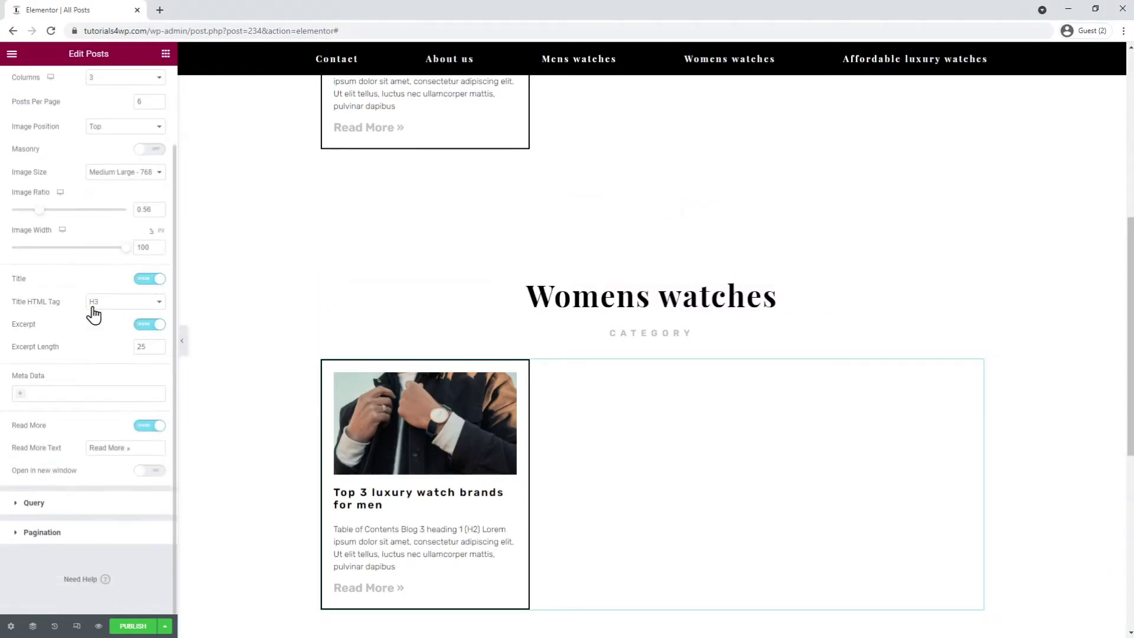
left_click(79, 505)
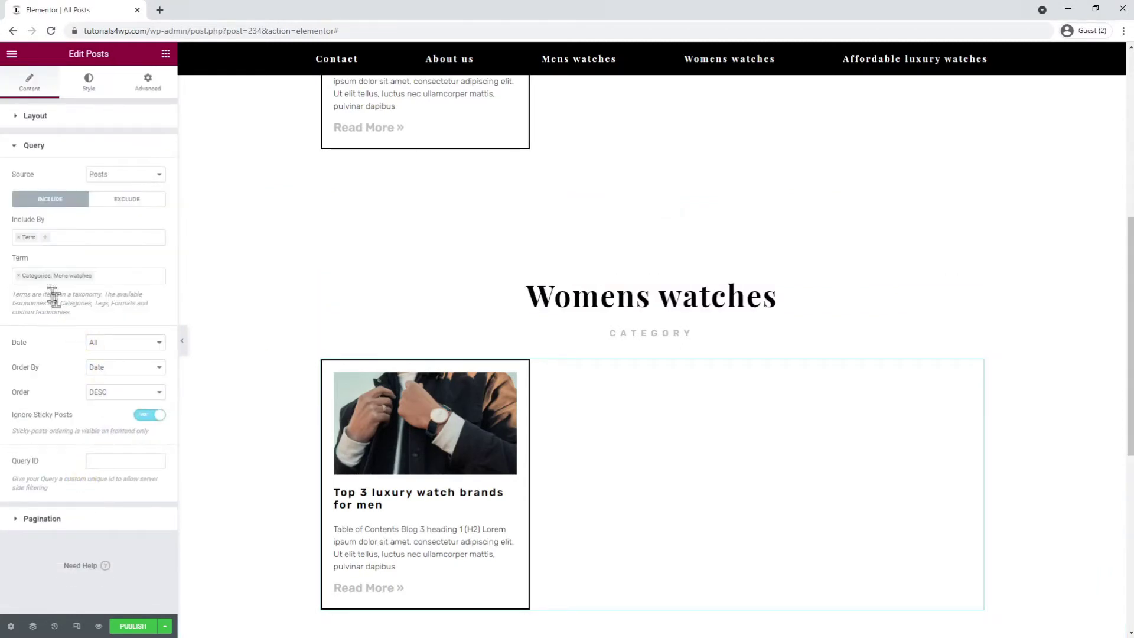
left_click(43, 277)
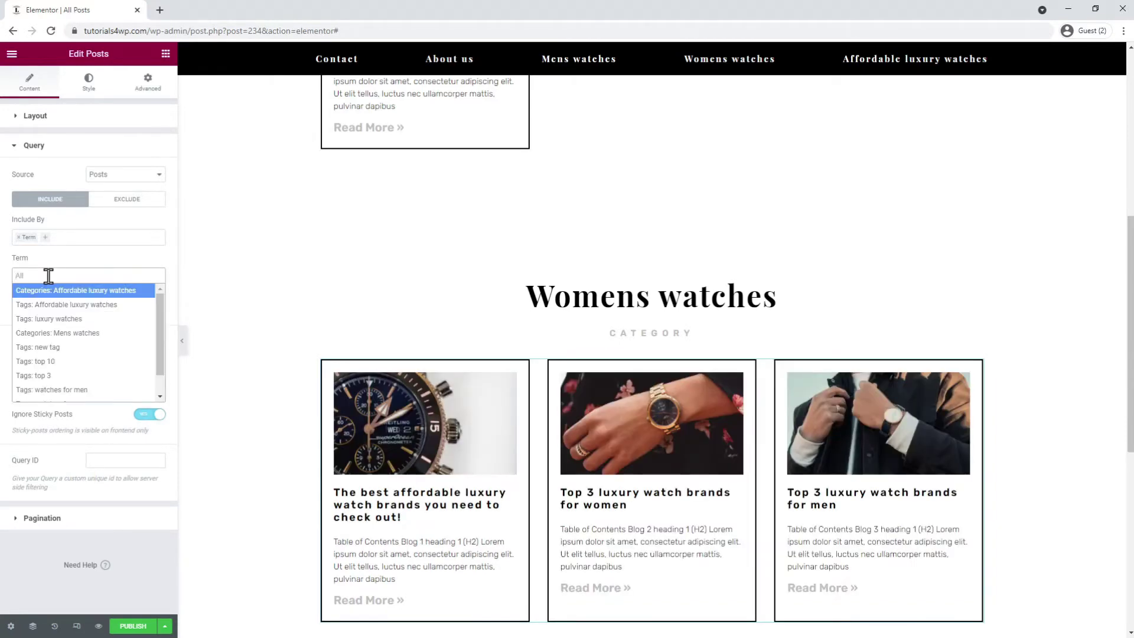
scroll(98, 385, "down", 1)
left_click(110, 394)
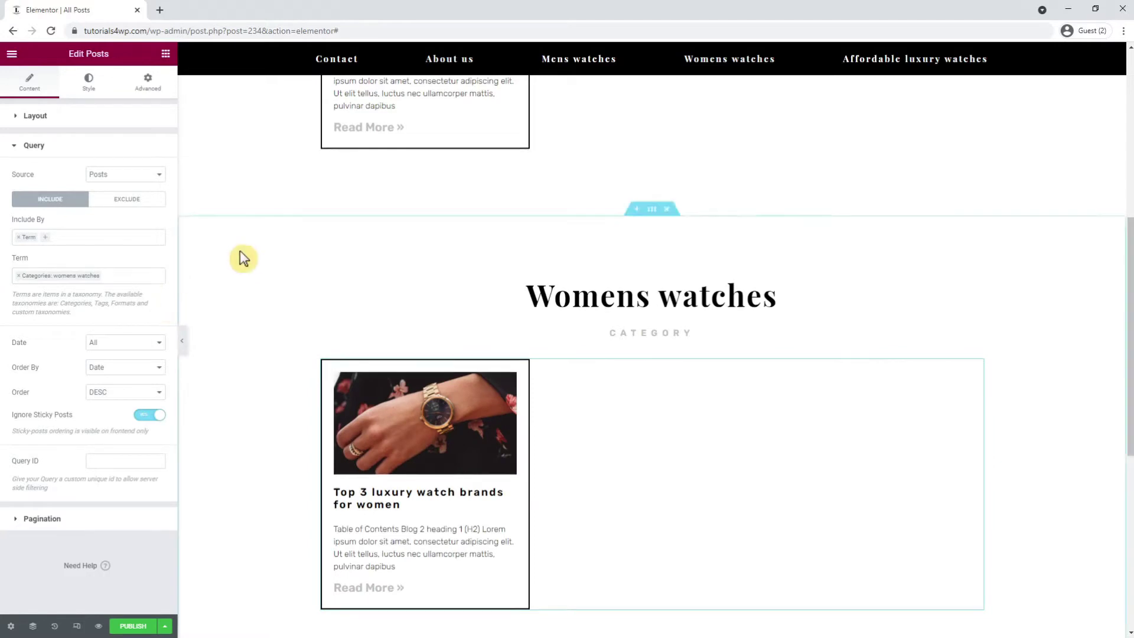
- Duplicate the whole Womens watches section
scroll(240, 251, "down", 2)
right_click(650, 99)
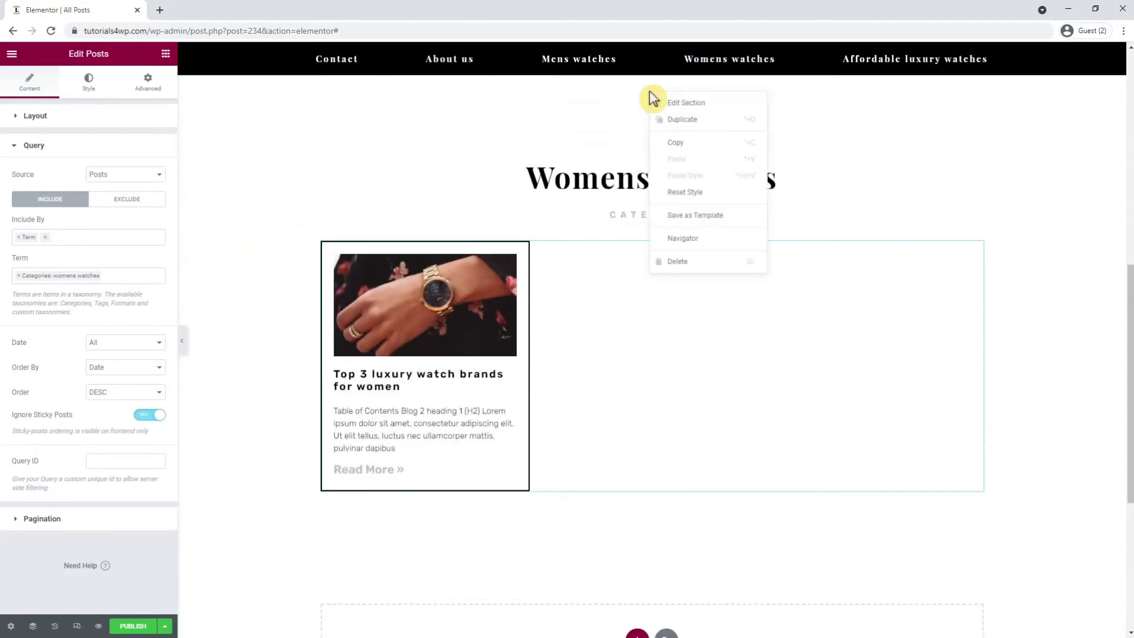
left_click(715, 125)
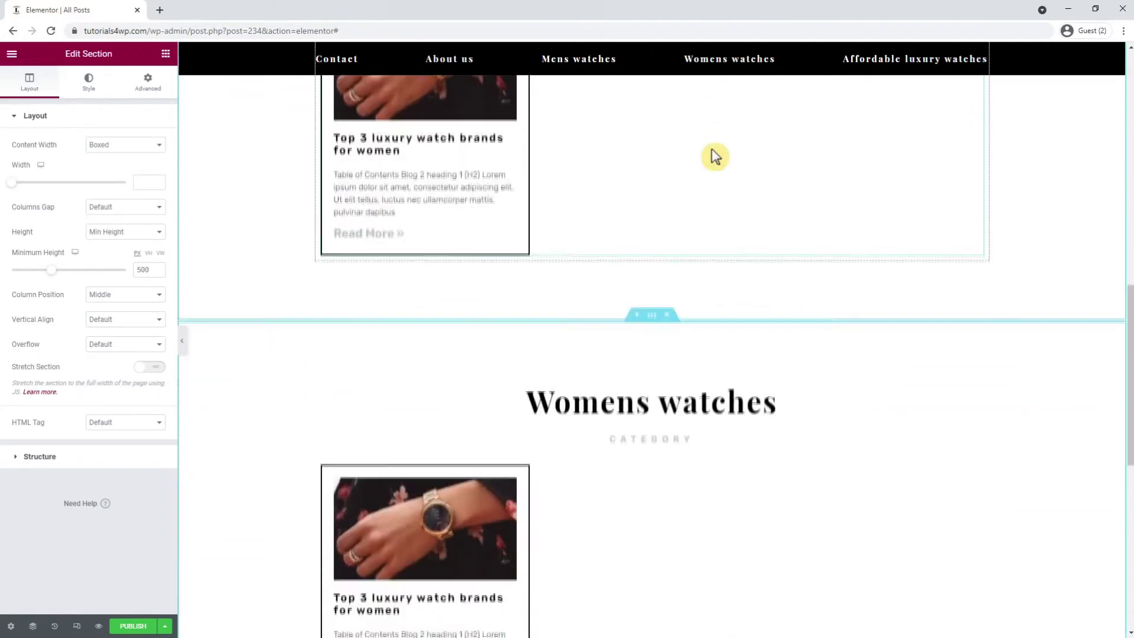
- Change the heading of the newly duplicated section to "Affordable luxury watches"
scroll(716, 169, "down", 1)
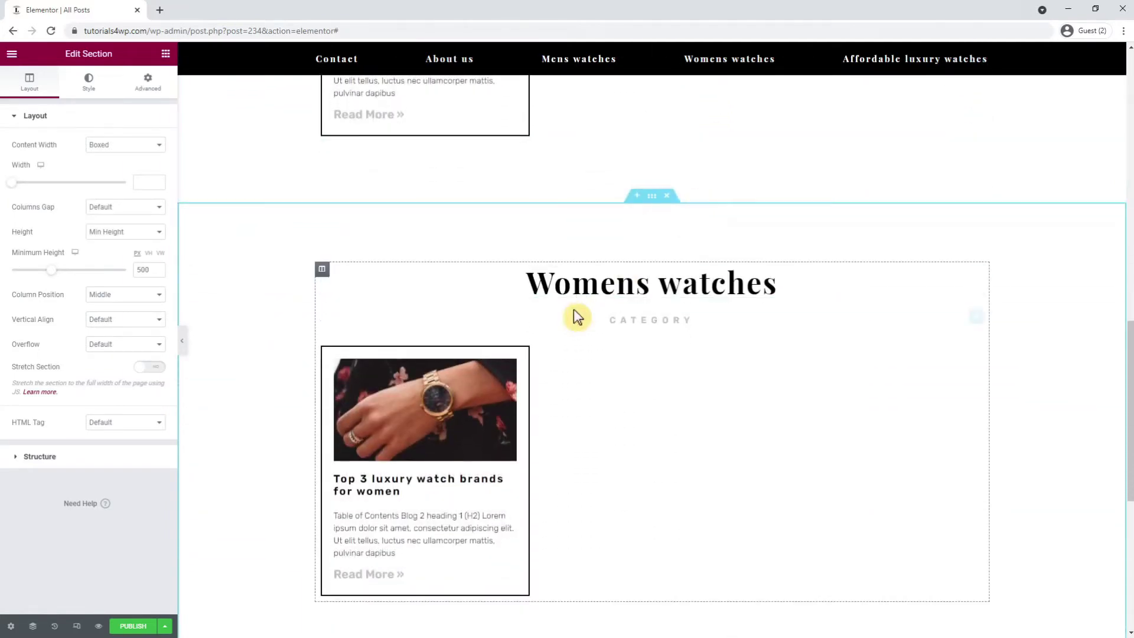
left_click(576, 295)
left_click_drag(106, 158, 4, 155)
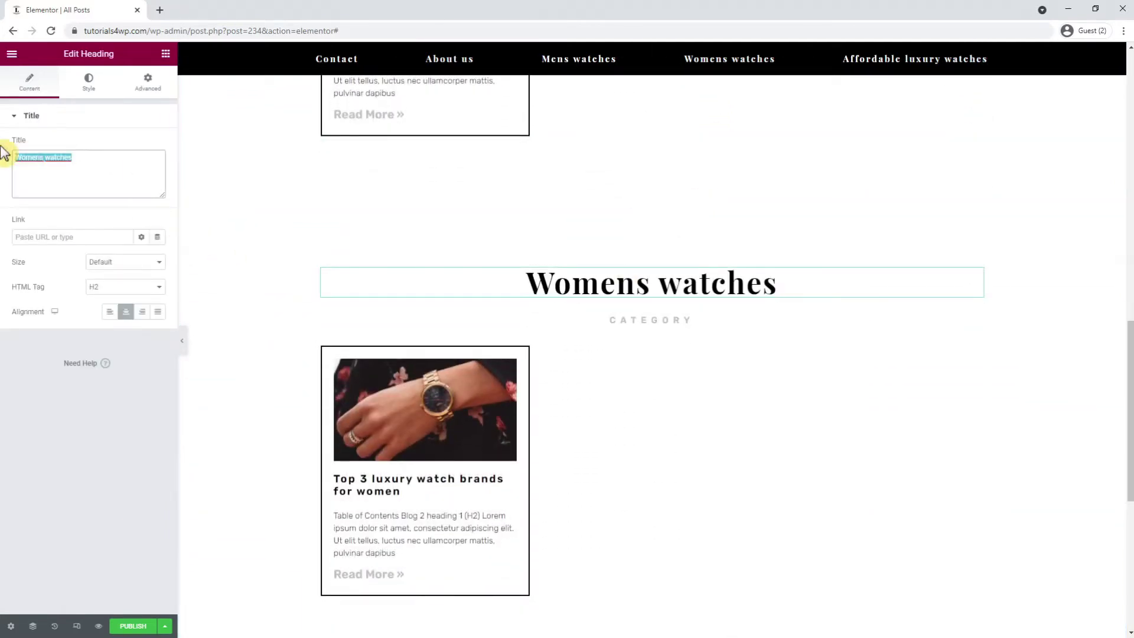
type("Affordable luxury watches")
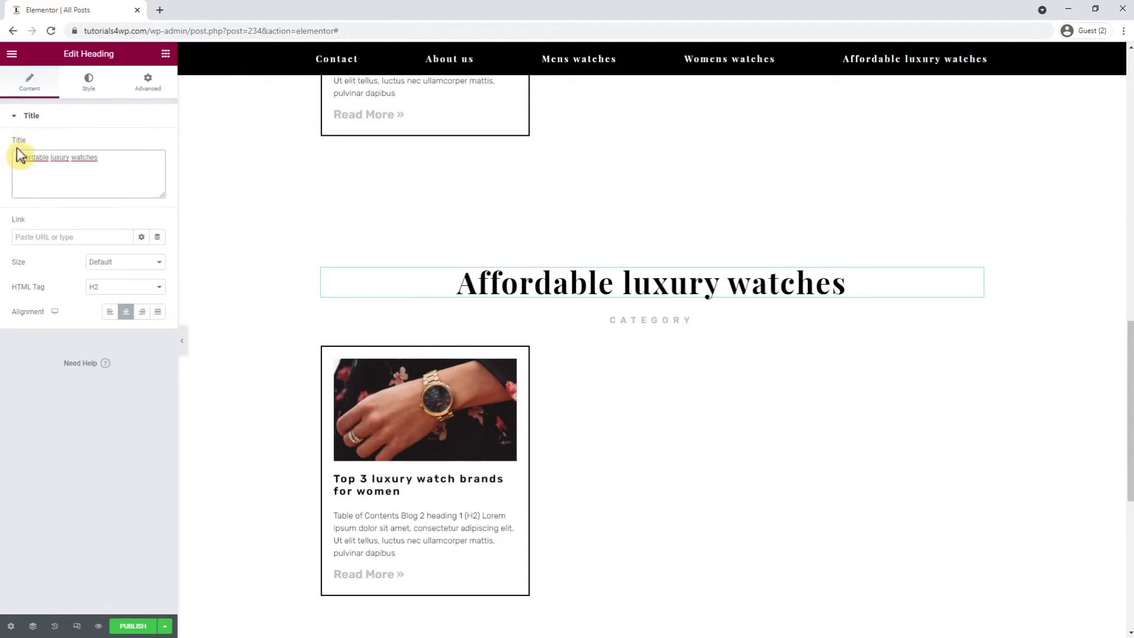
- Change the term filter of the Affordable luxury watches section's Posts widget to the Affordable luxury watches category
left_click(345, 398)
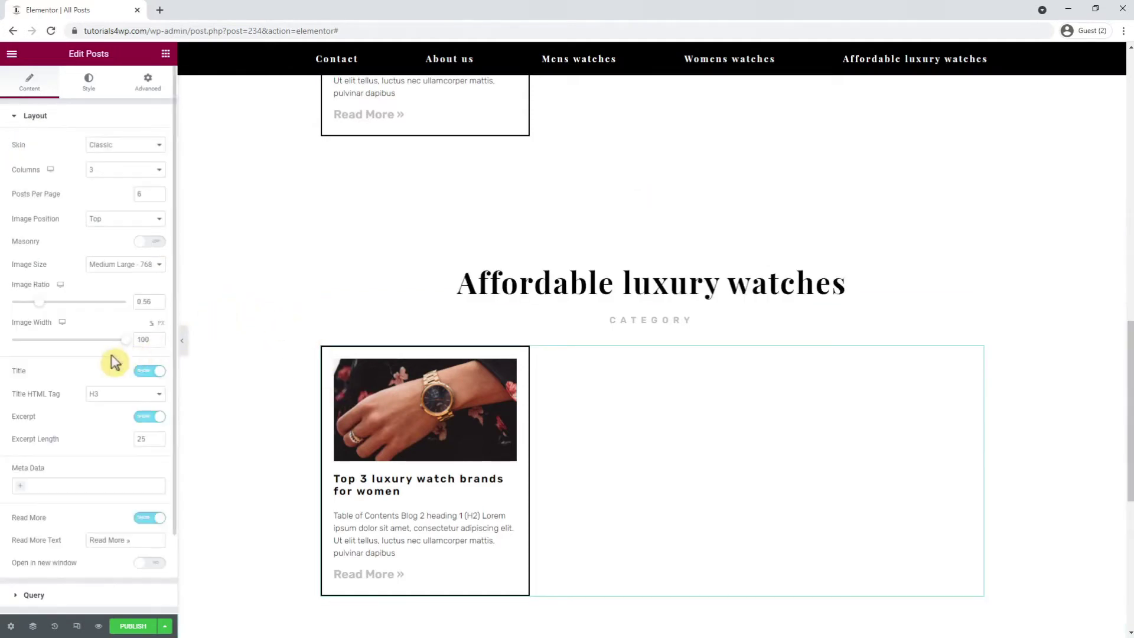
scroll(85, 407, "down", 2)
left_click(76, 501)
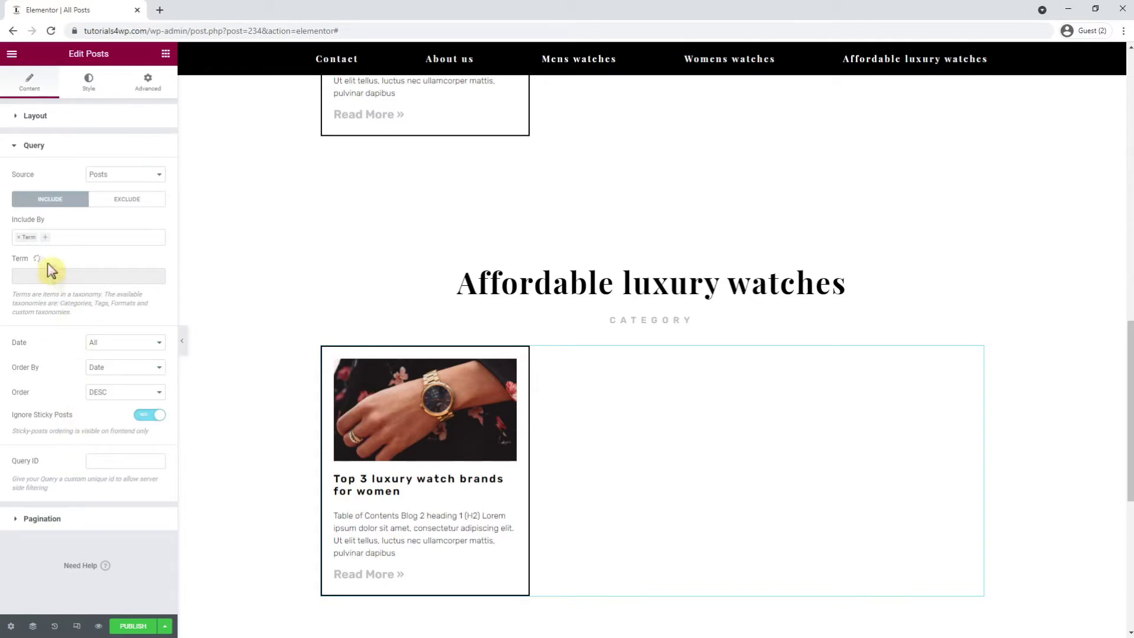
left_click(18, 275)
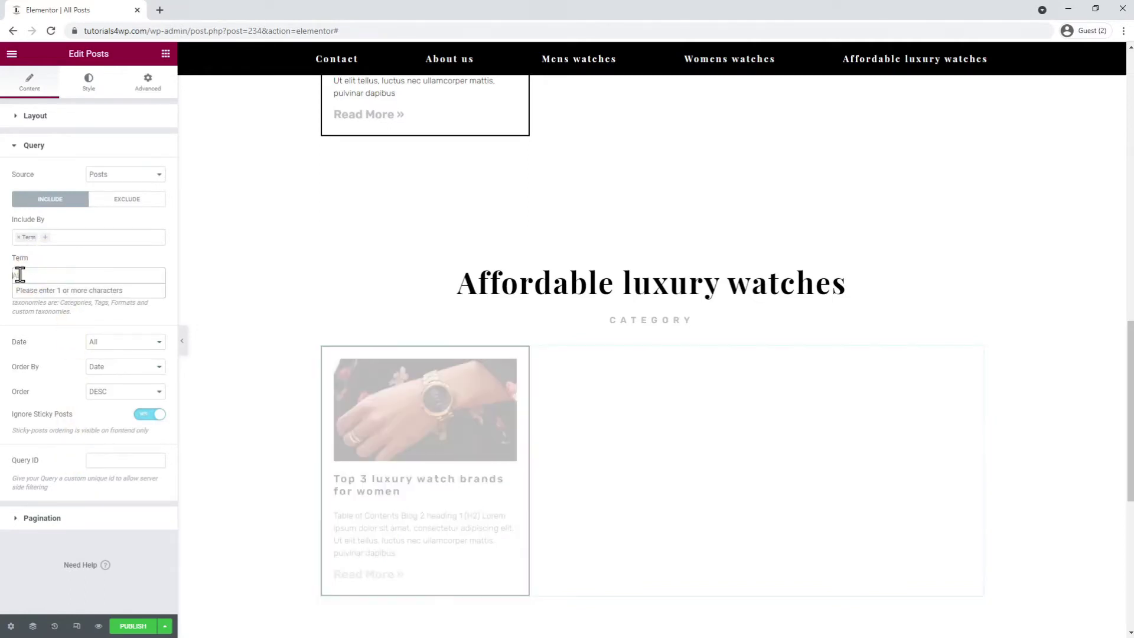
left_click(48, 275)
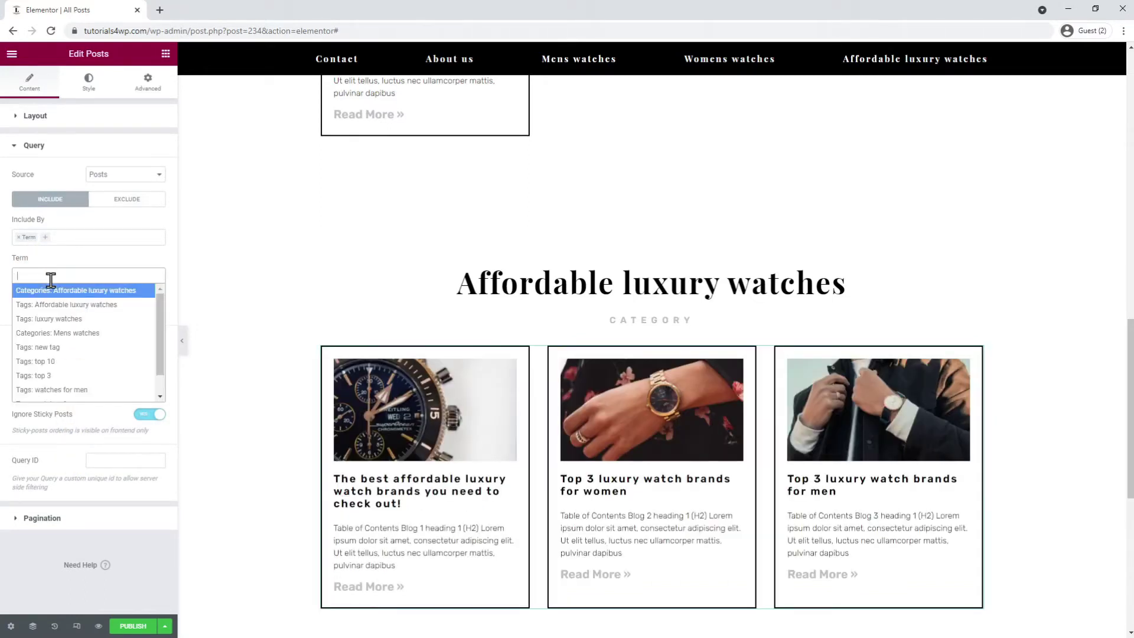
left_click(103, 292)
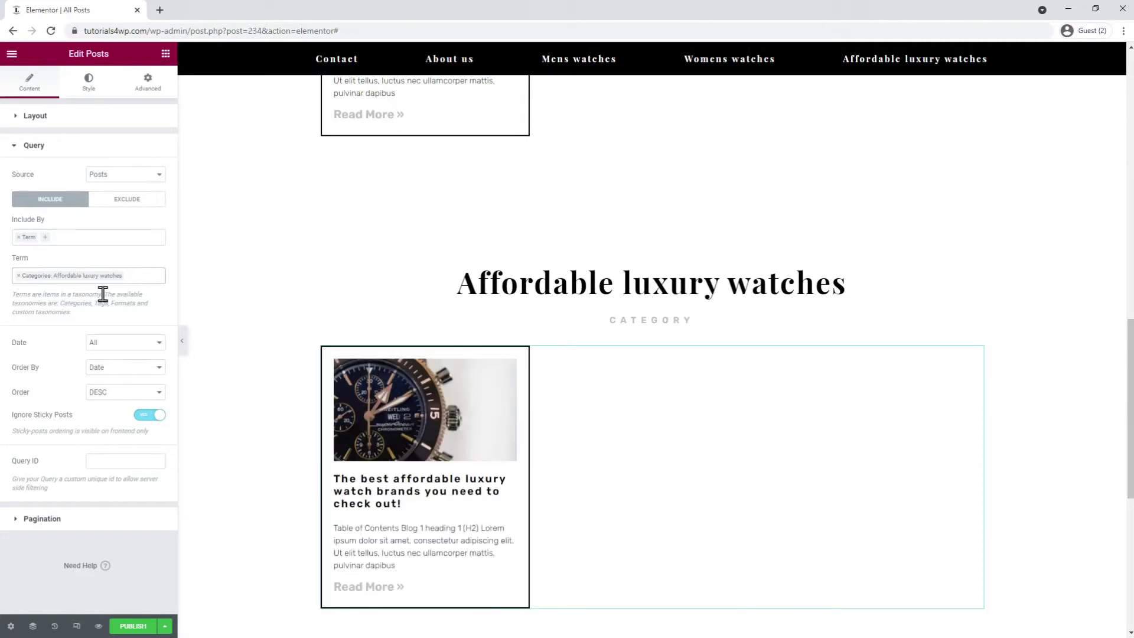
- Add a Divider widget with a width of 70% in a new section between the Mens watches and Womens watches sections
scroll(325, 292, "up", 3)
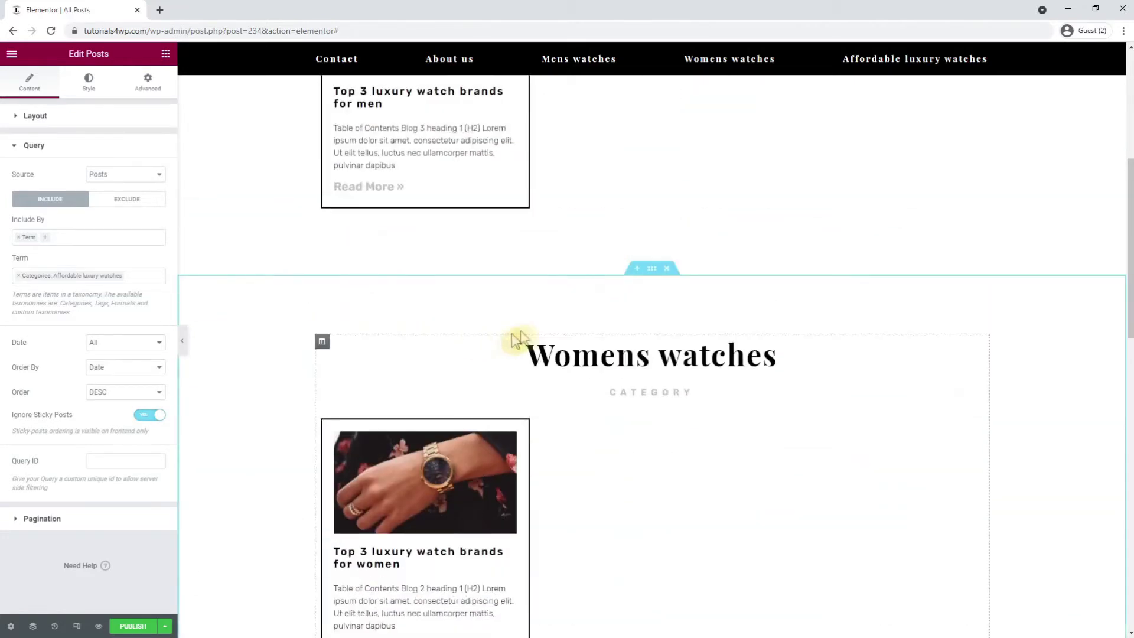
left_click(638, 269)
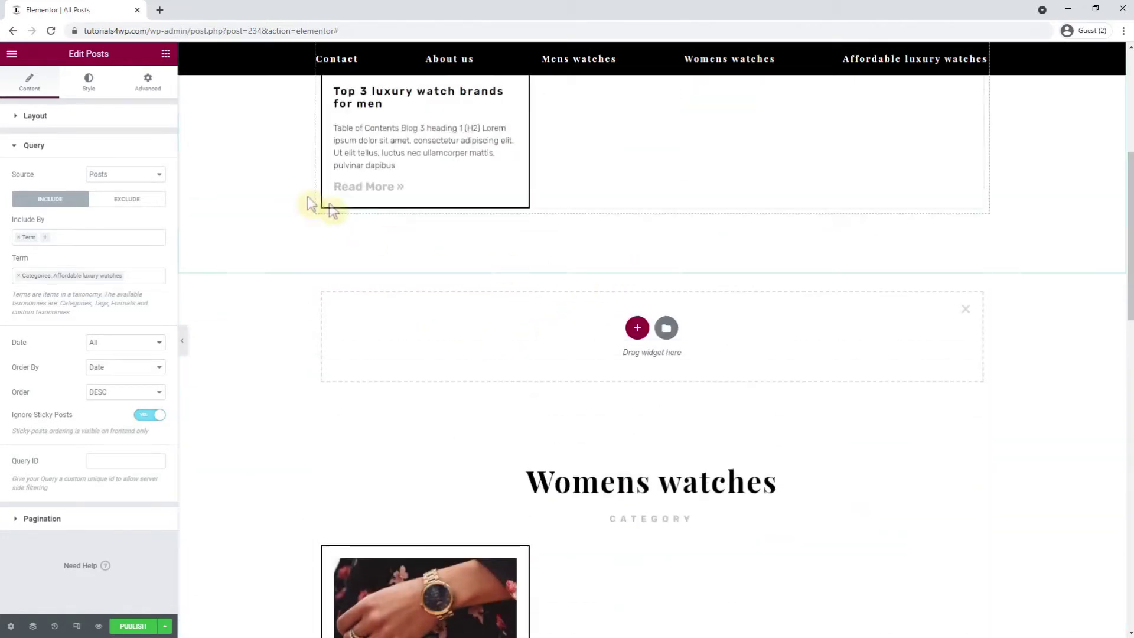
left_click(165, 54)
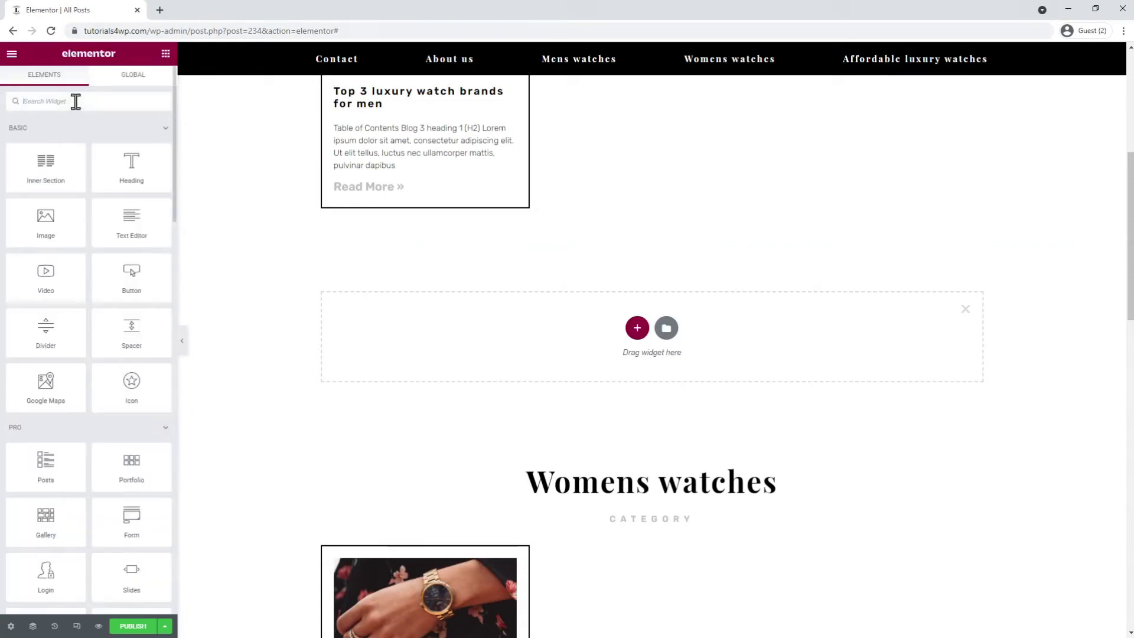
type("div")
left_click_drag(51, 142, 620, 341)
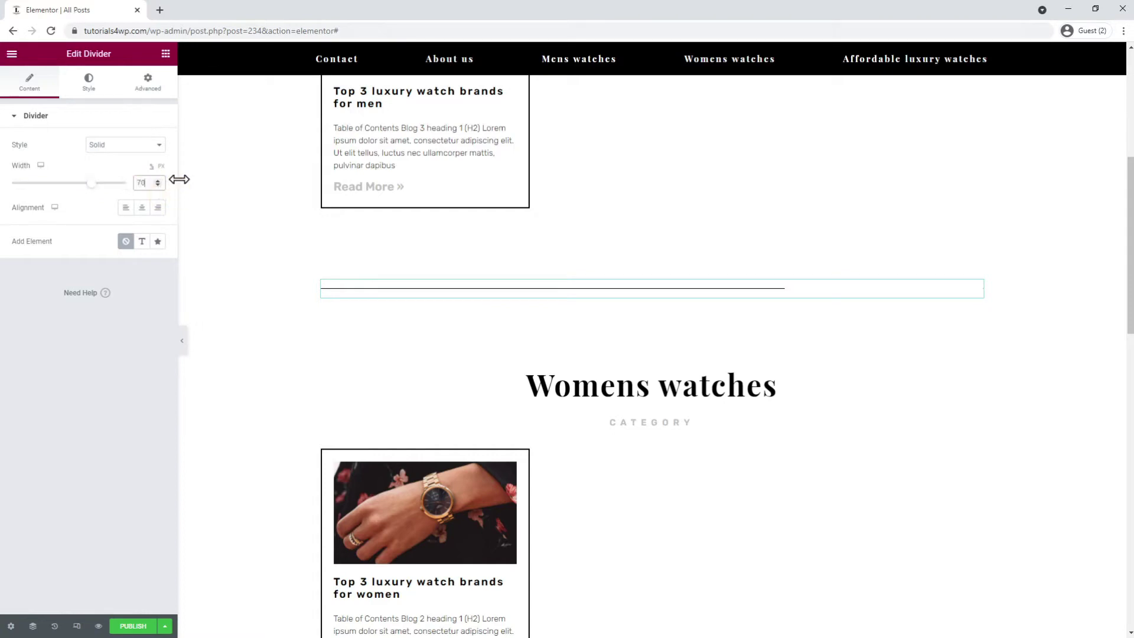
- Center the divider and set its top margin to 10 px
left_click(142, 209)
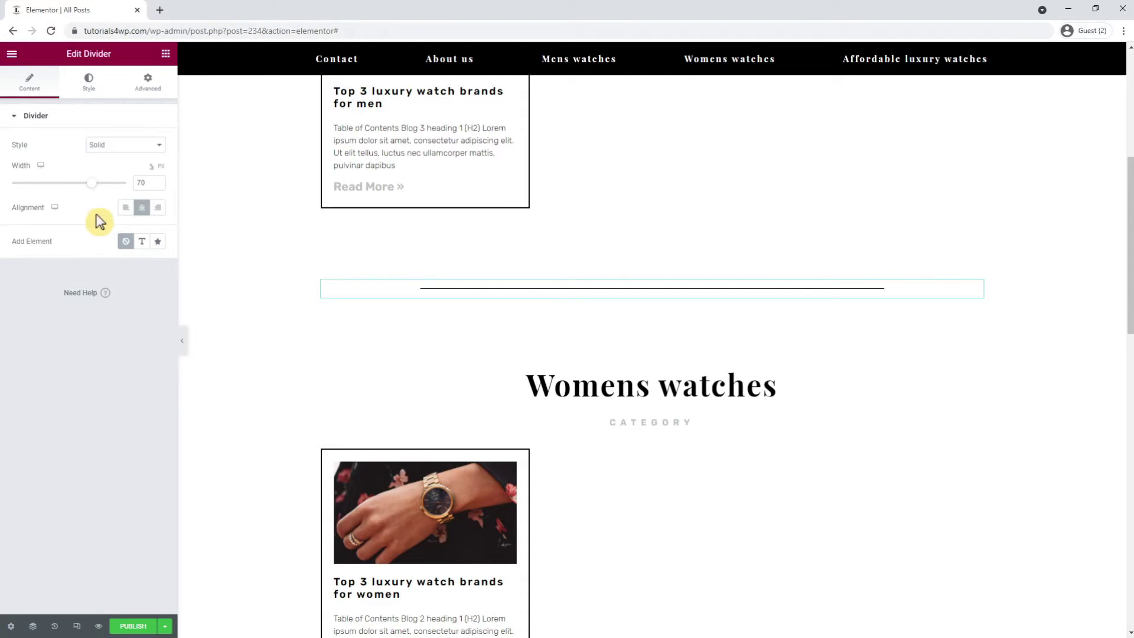
left_click(148, 85)
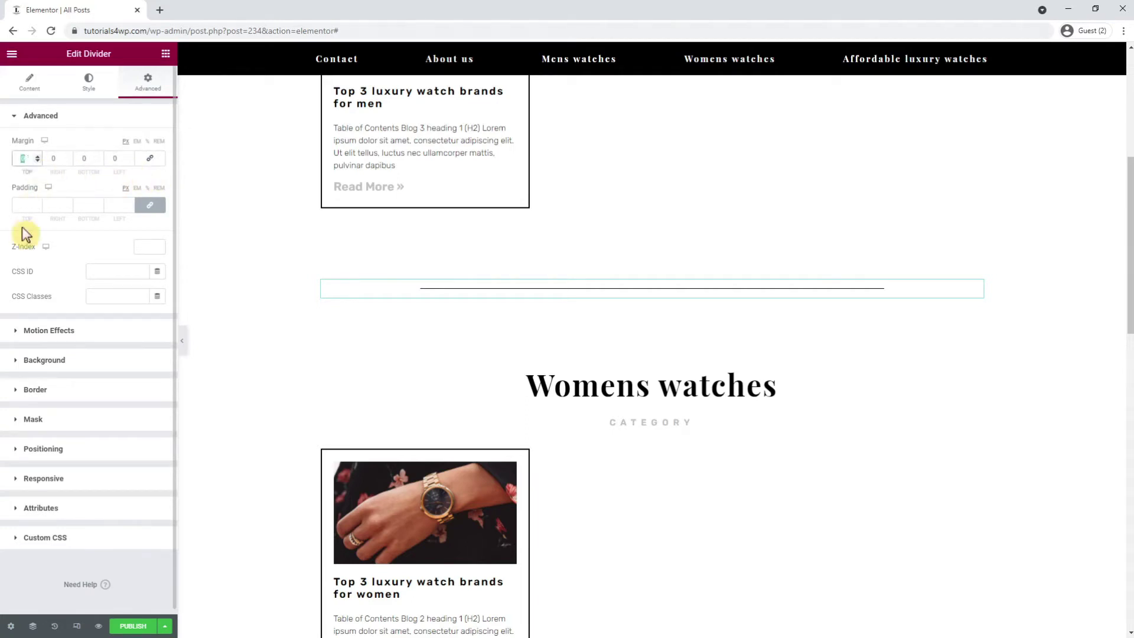
type("10")
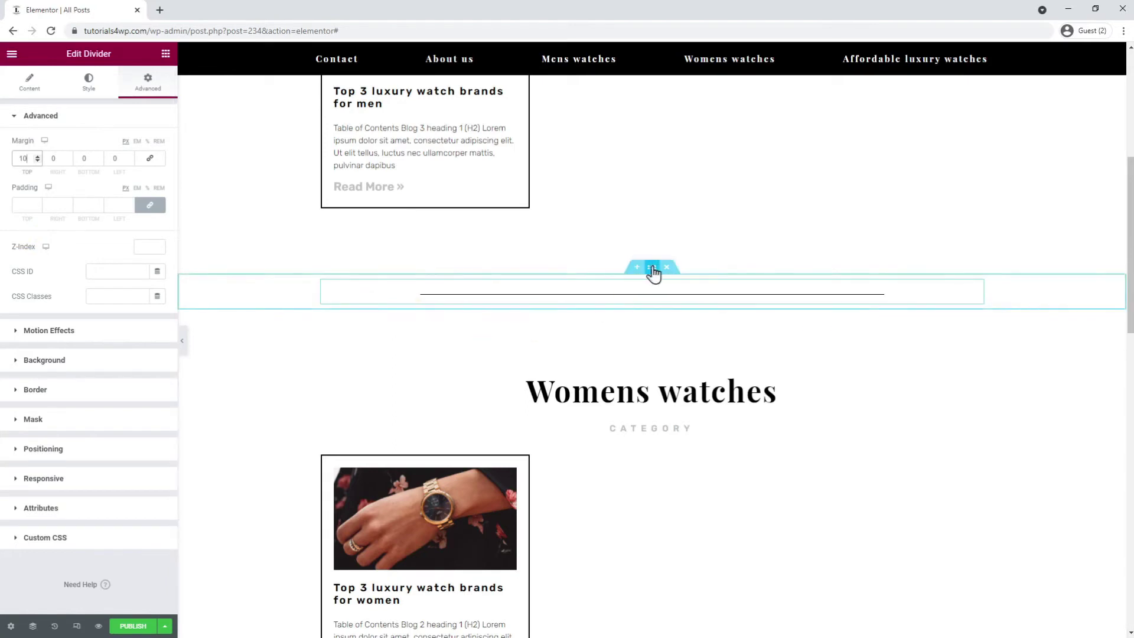
- Place a duplicate of the divider section between the Womens watches and Affordable luxury watches sections and publish the page
right_click(652, 266)
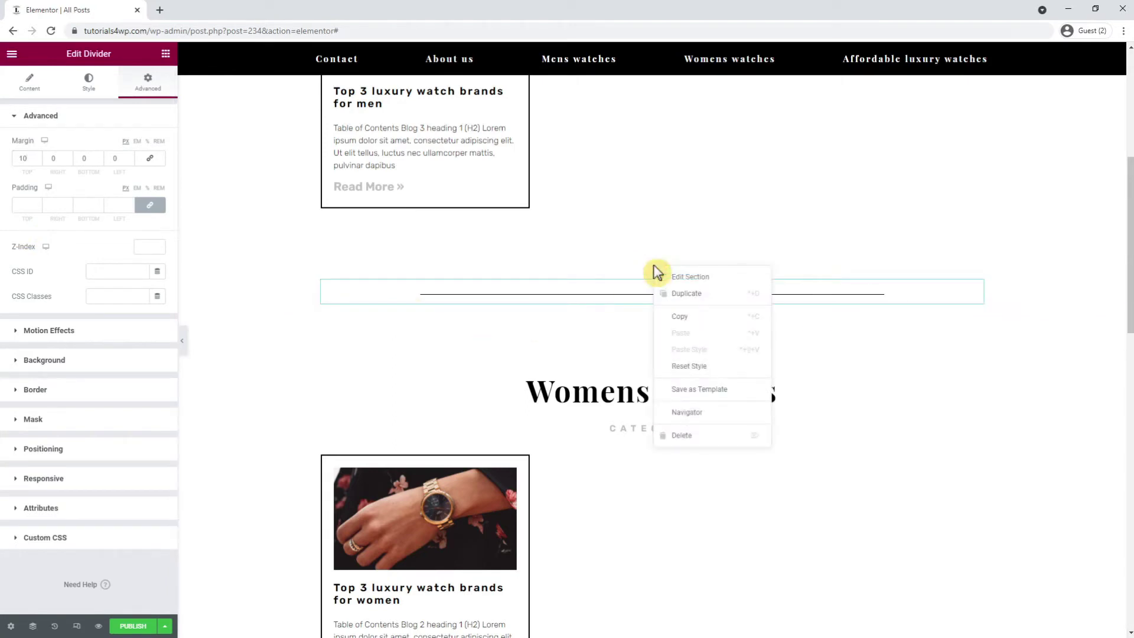
left_click(720, 301)
left_click_drag(655, 315, 646, 358)
scroll(653, 349, "down", 8)
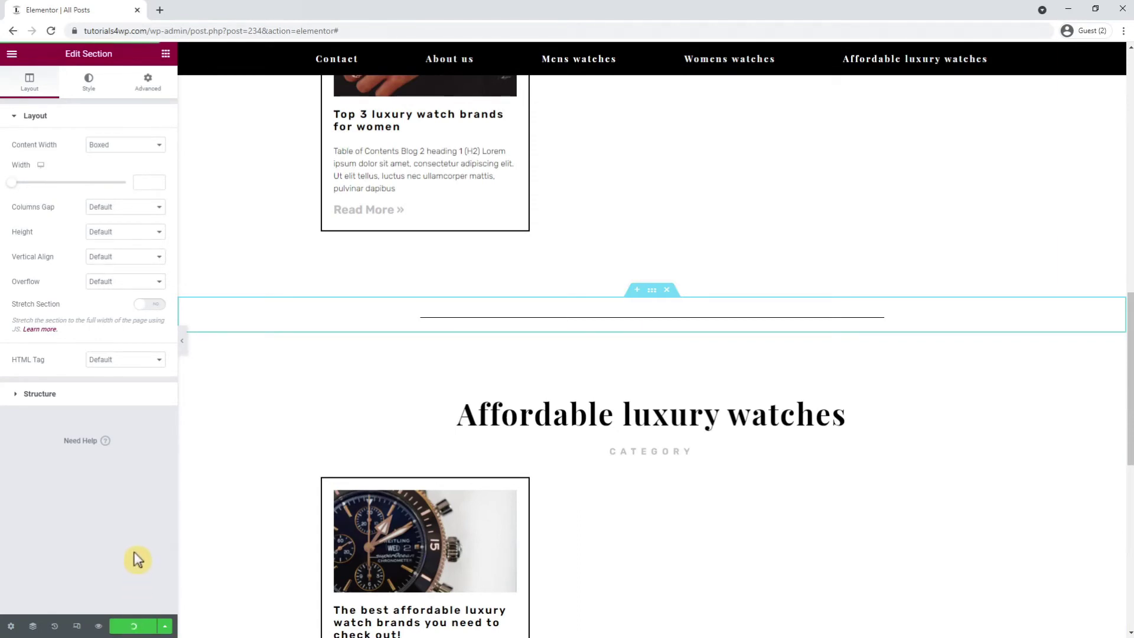
- Examine the layout of the three category sections and their dividers across the full page with the editing panel hidden
scroll(213, 499, "up", 10)
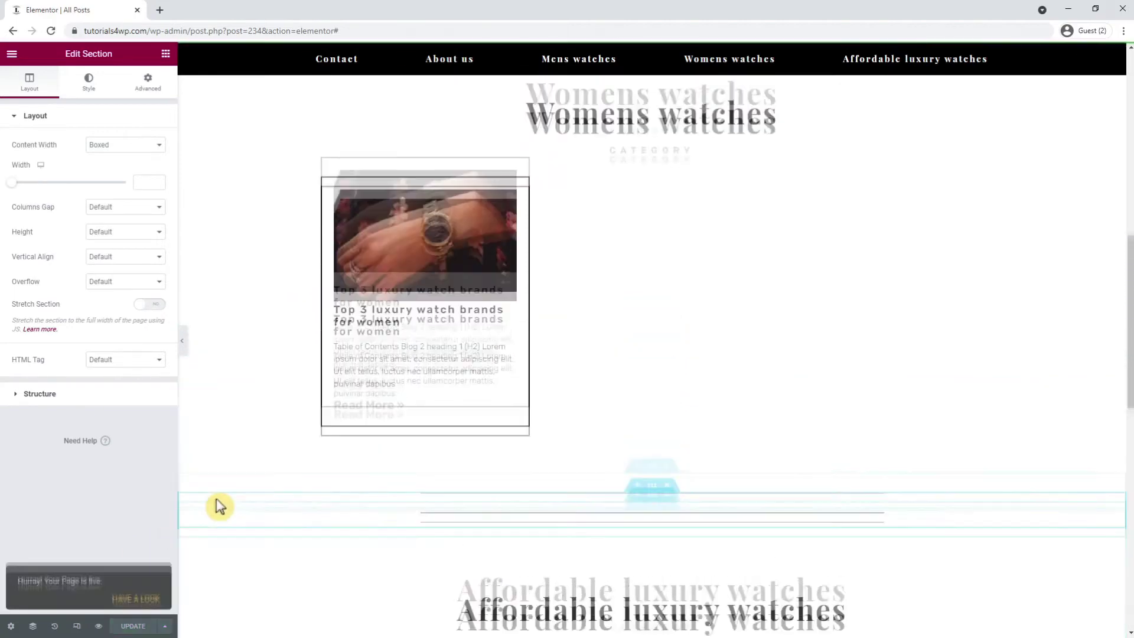
left_click(182, 340)
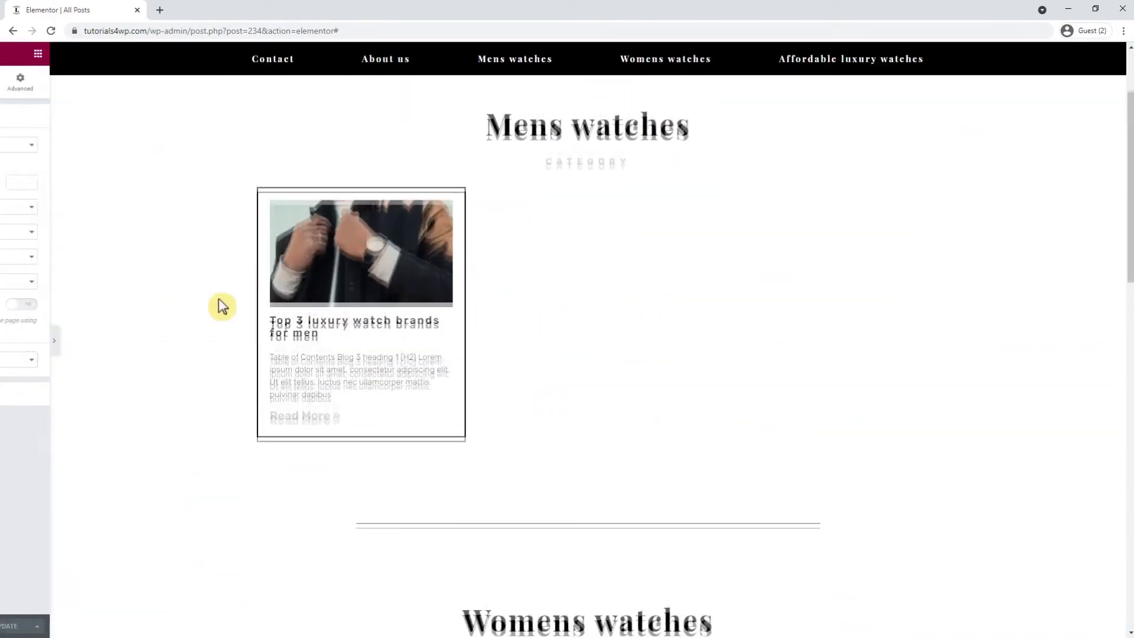
scroll(223, 306, "down", 10)
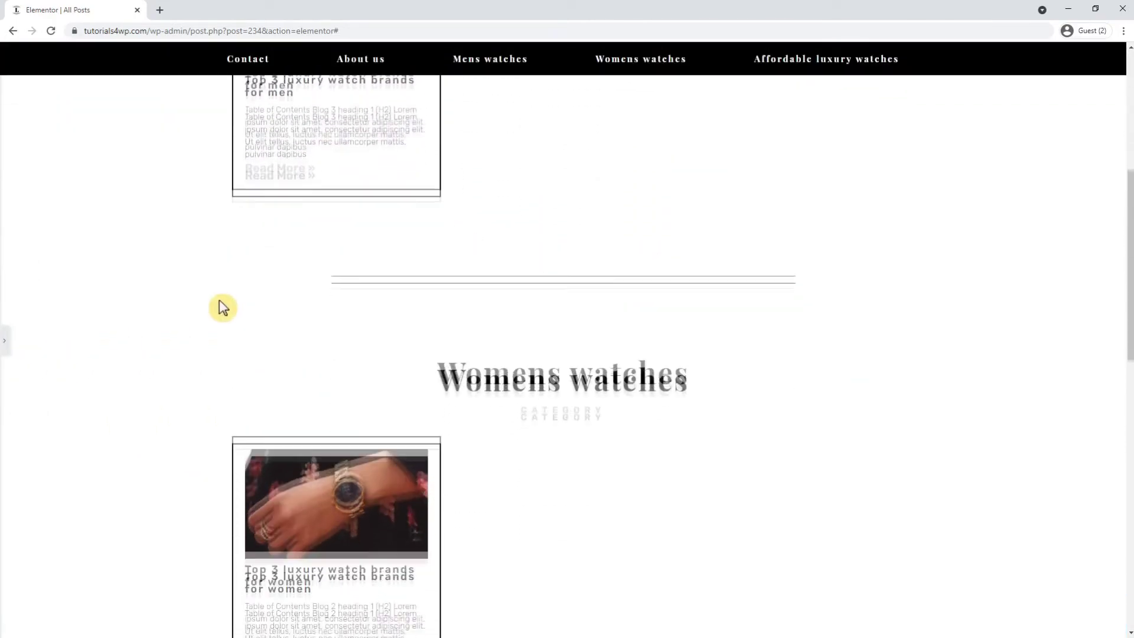
scroll(217, 306, "down", 6)
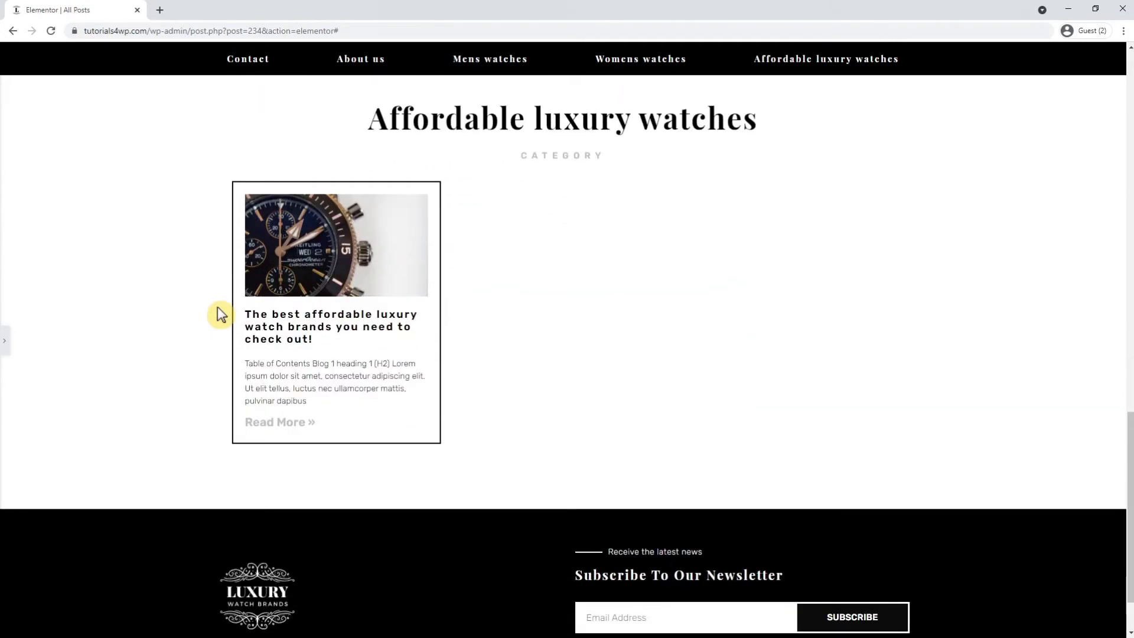
scroll(219, 313, "up", 6)
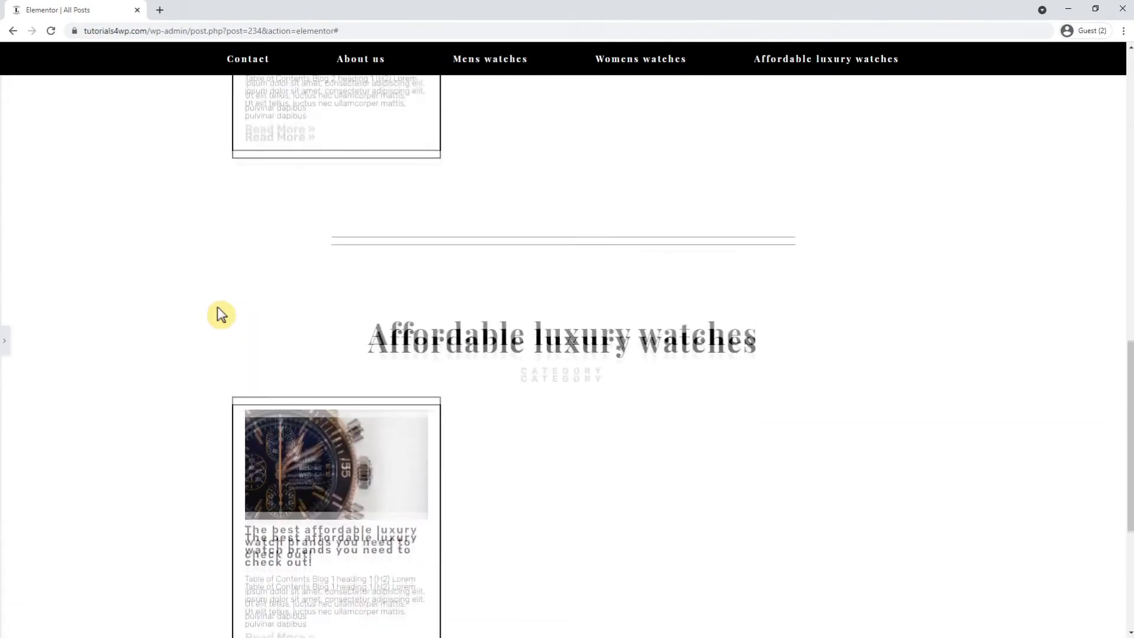
scroll(219, 313, "up", 12)
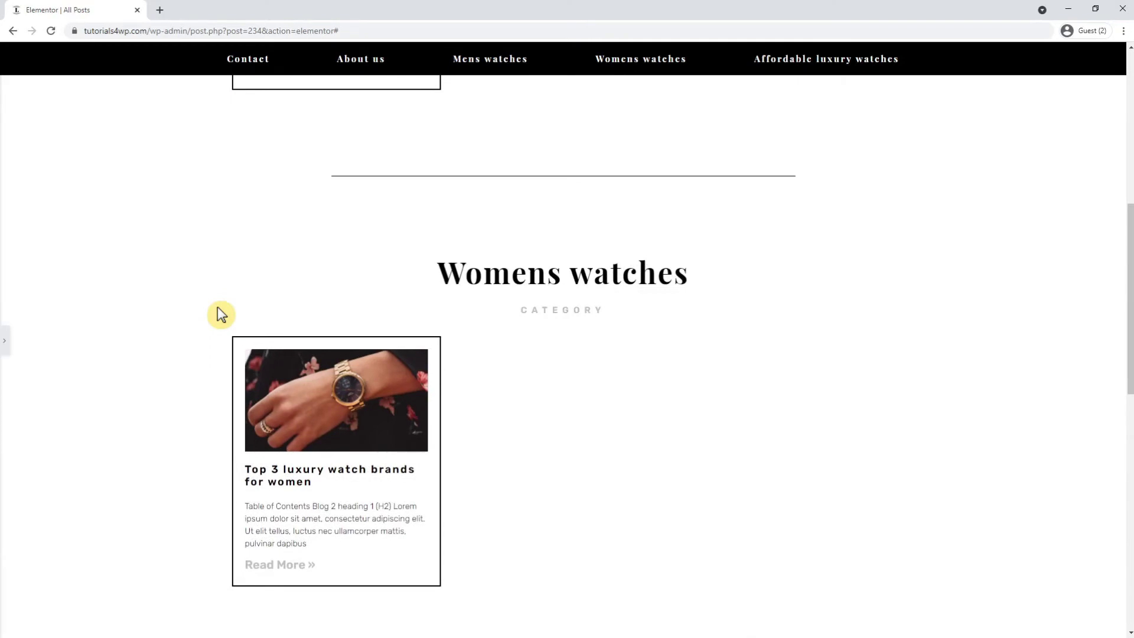
scroll(217, 307, "up", 1)
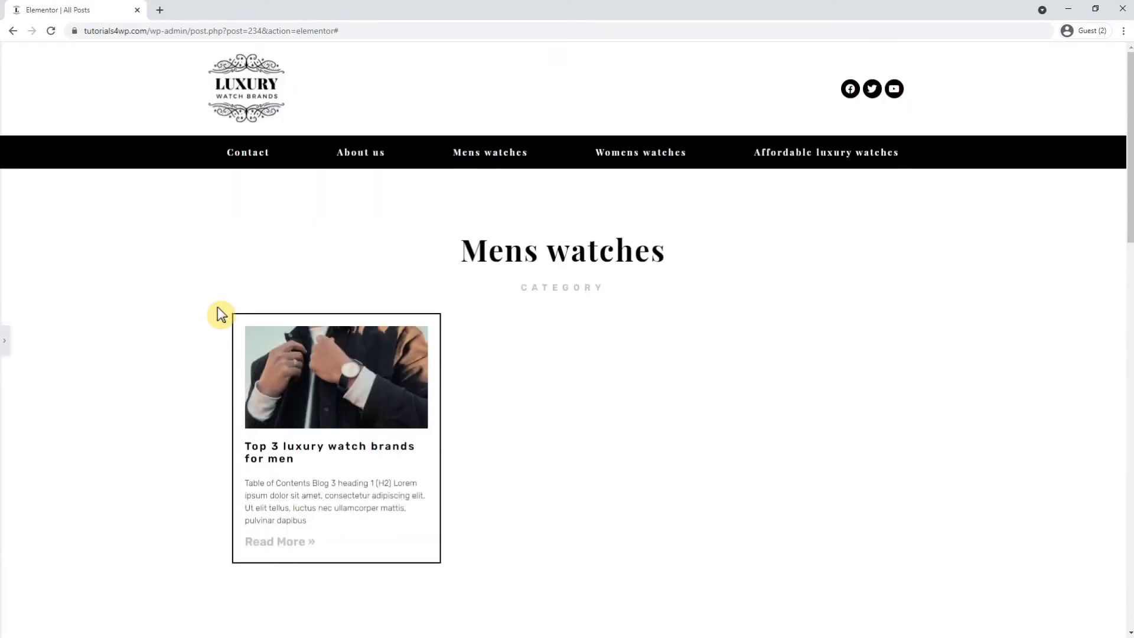
scroll(218, 308, "down", 1)
scroll(218, 308, "down", 3)
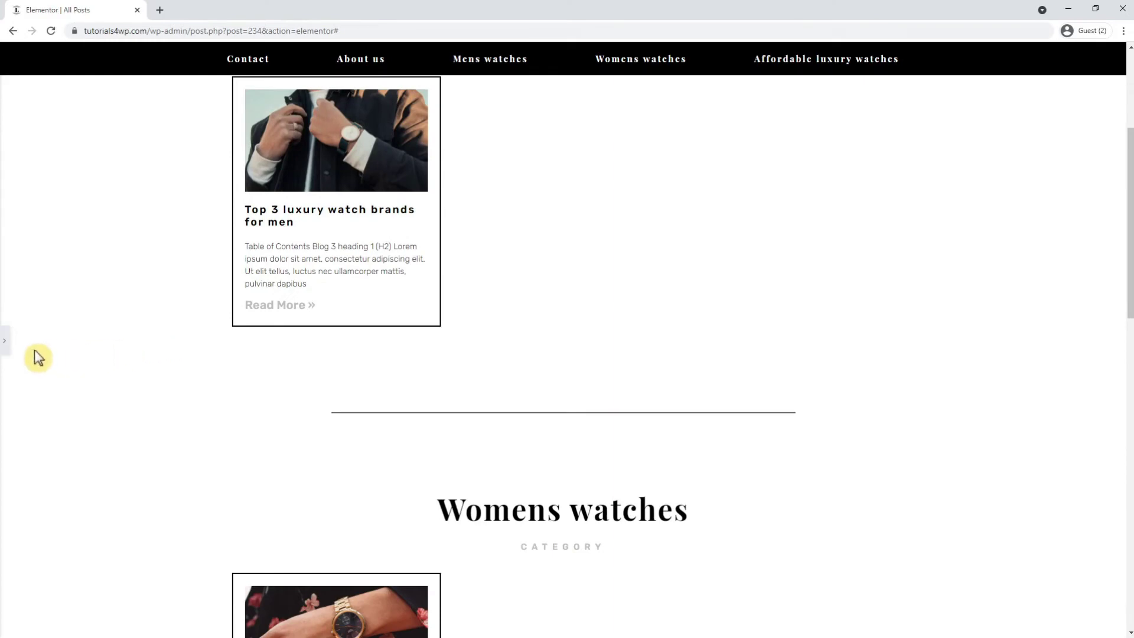
- Restore the editing panel and exit Elementor to the All Posts page's WordPress edit screen
left_click(5, 341)
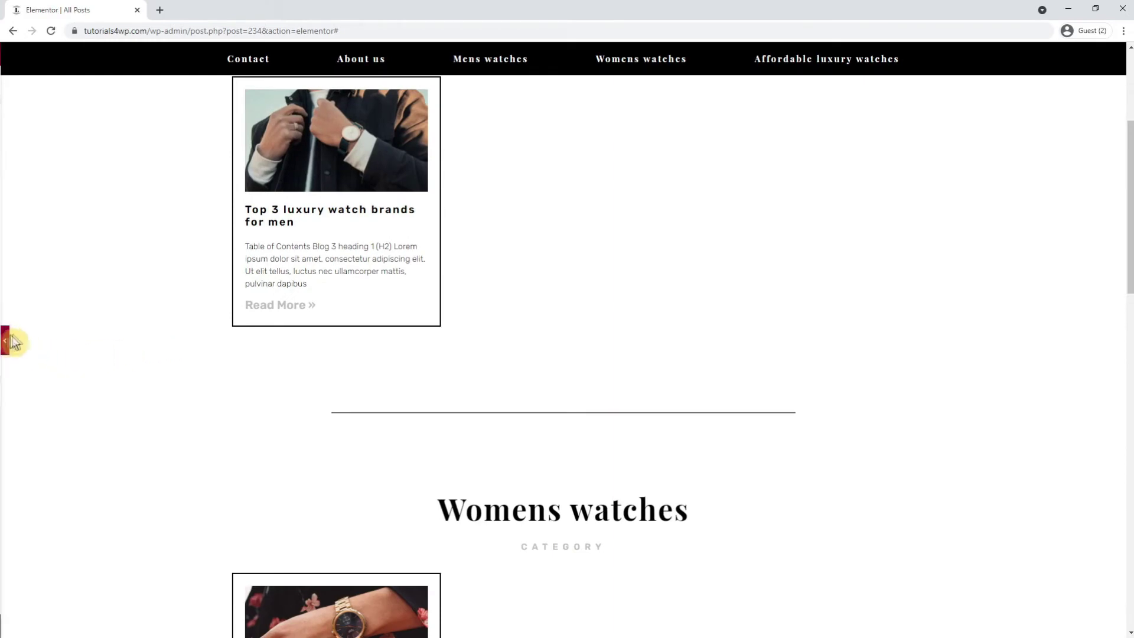
scroll(295, 277, "up", 4)
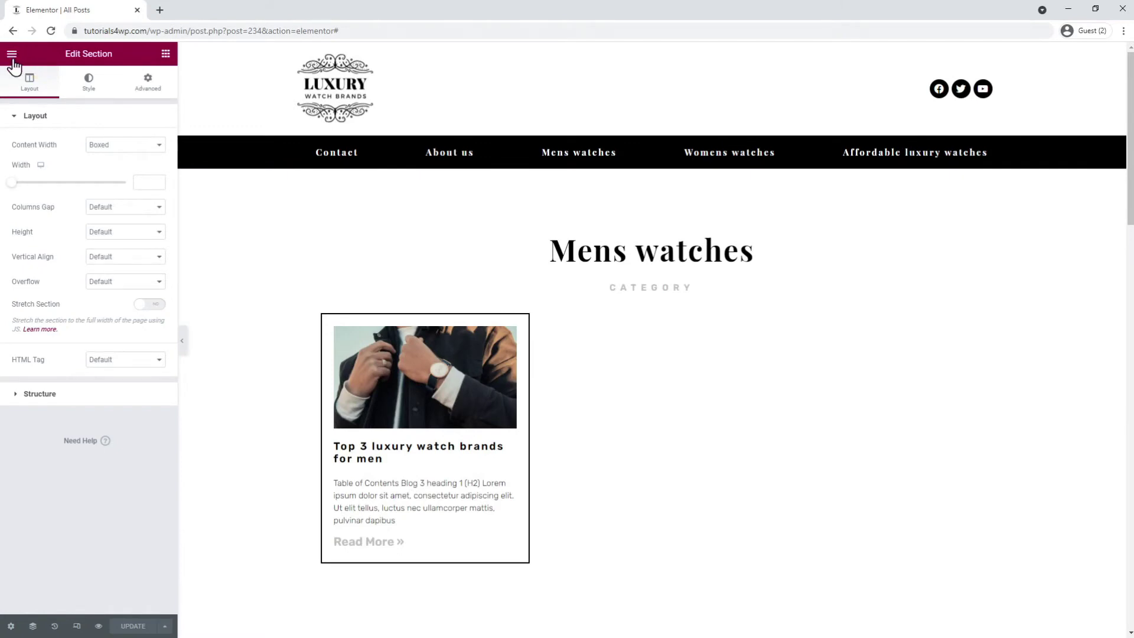
left_click(11, 55)
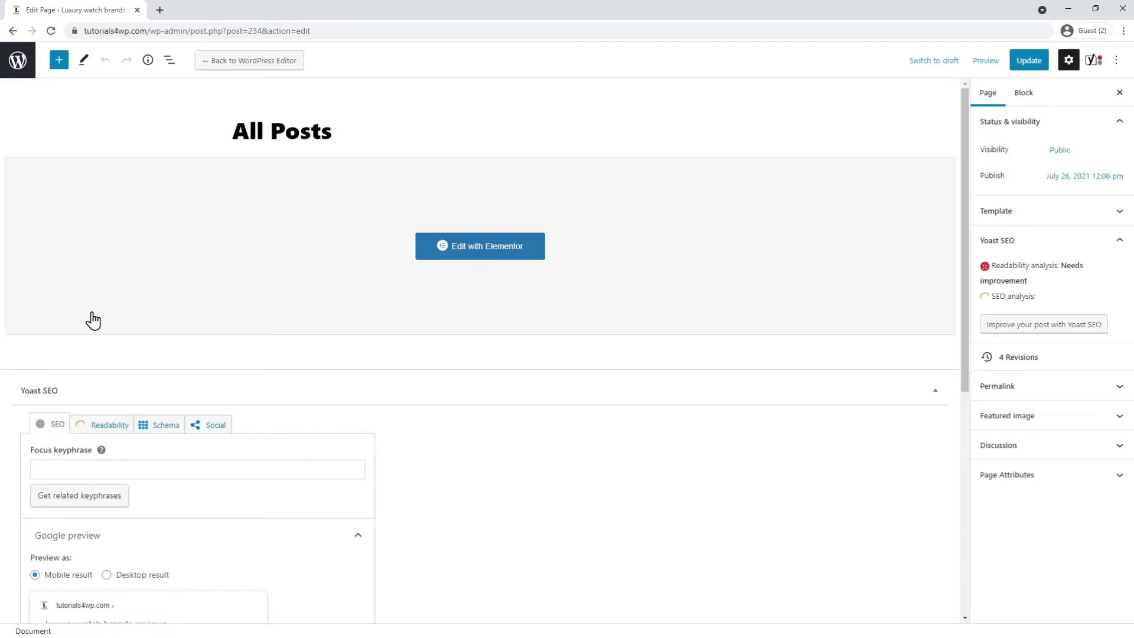
- Copy the All Posts page's full permalink URL from its page settings
left_click(1007, 400)
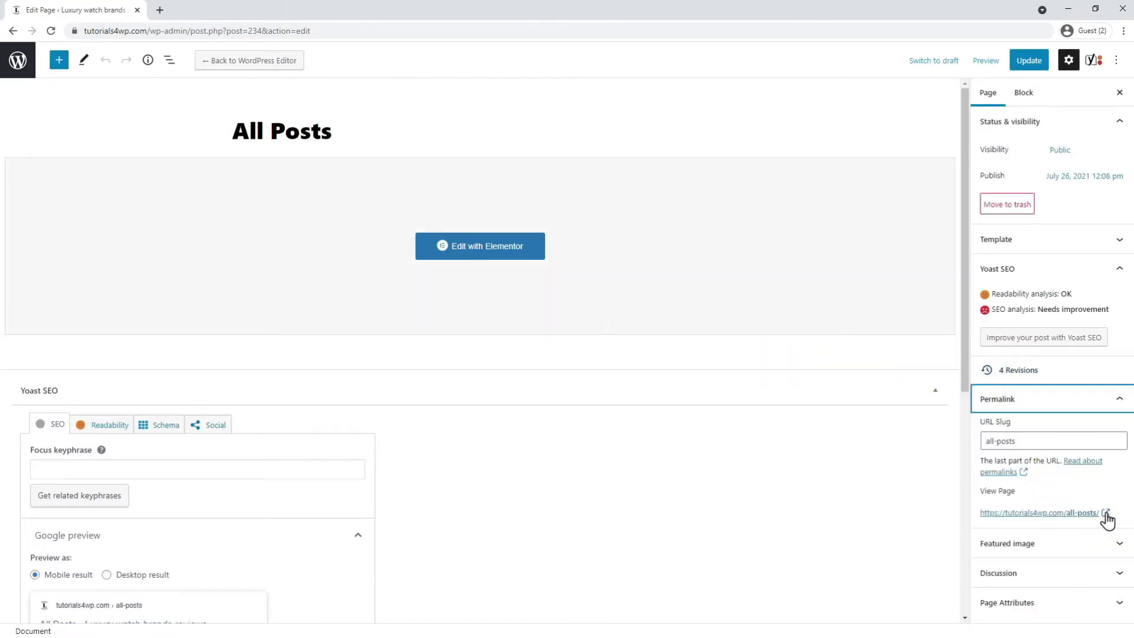
left_click_drag(983, 524, 1099, 533)
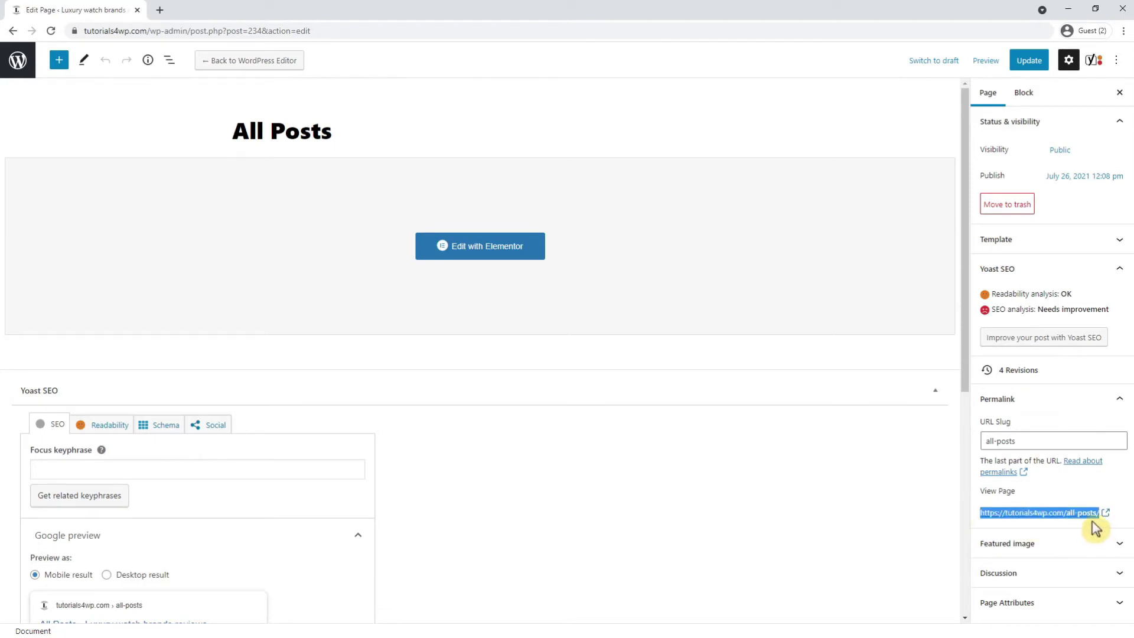
left_click(941, 421)
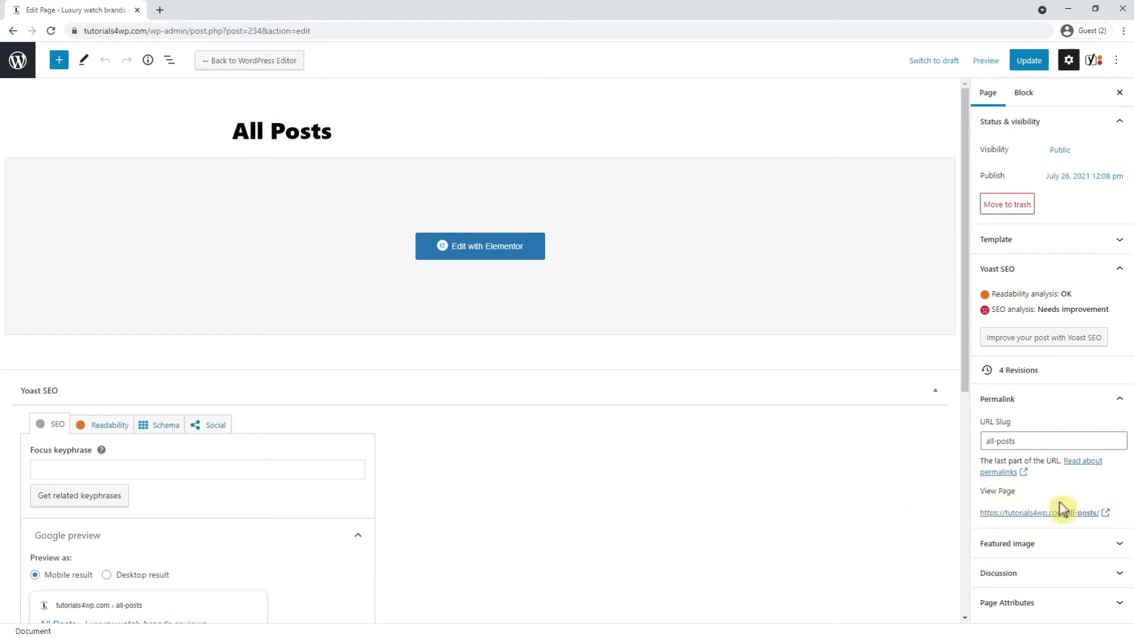
- Upload Image-1-Blogpost-3-Luxury-Watch-Brands.jpg as the All Posts page's featured image and update the page
left_click(1057, 549)
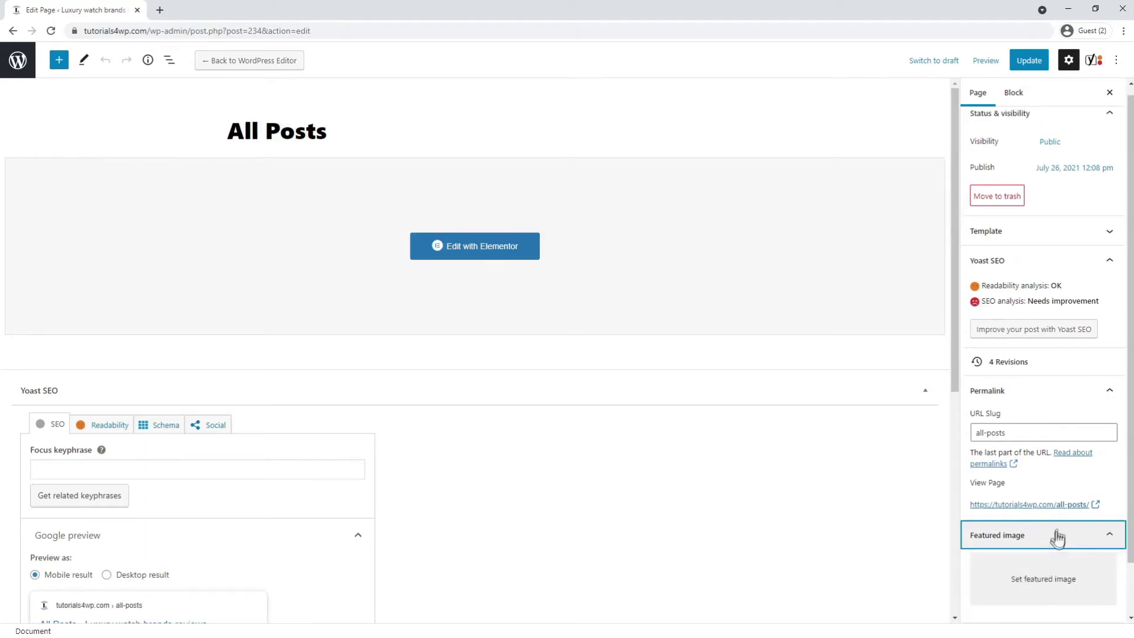
left_click(1061, 581)
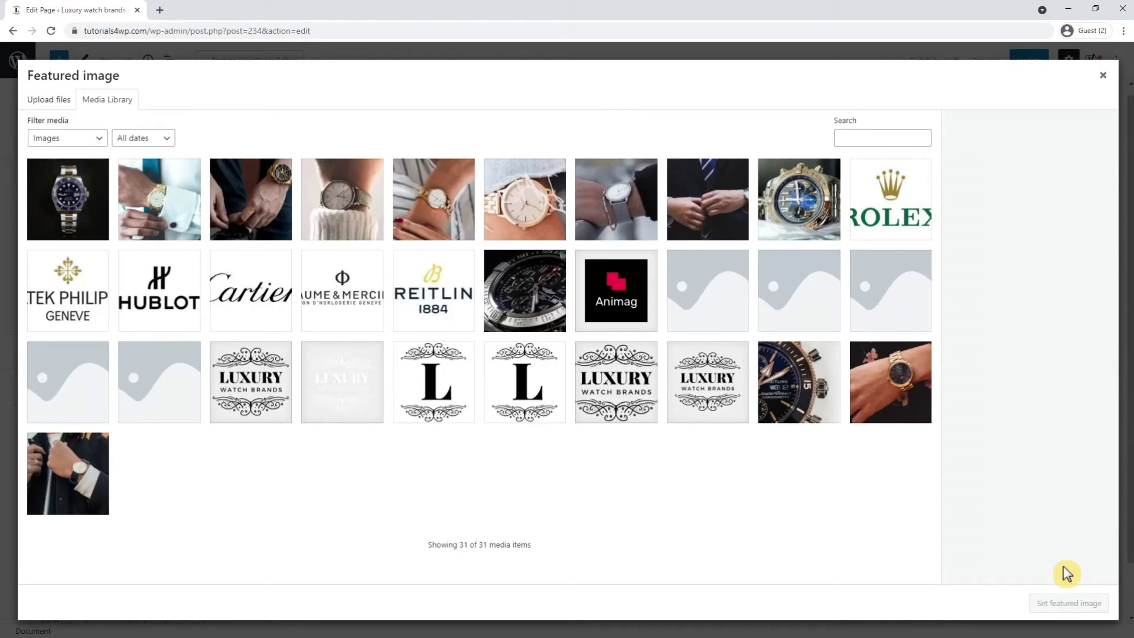
left_click(47, 101)
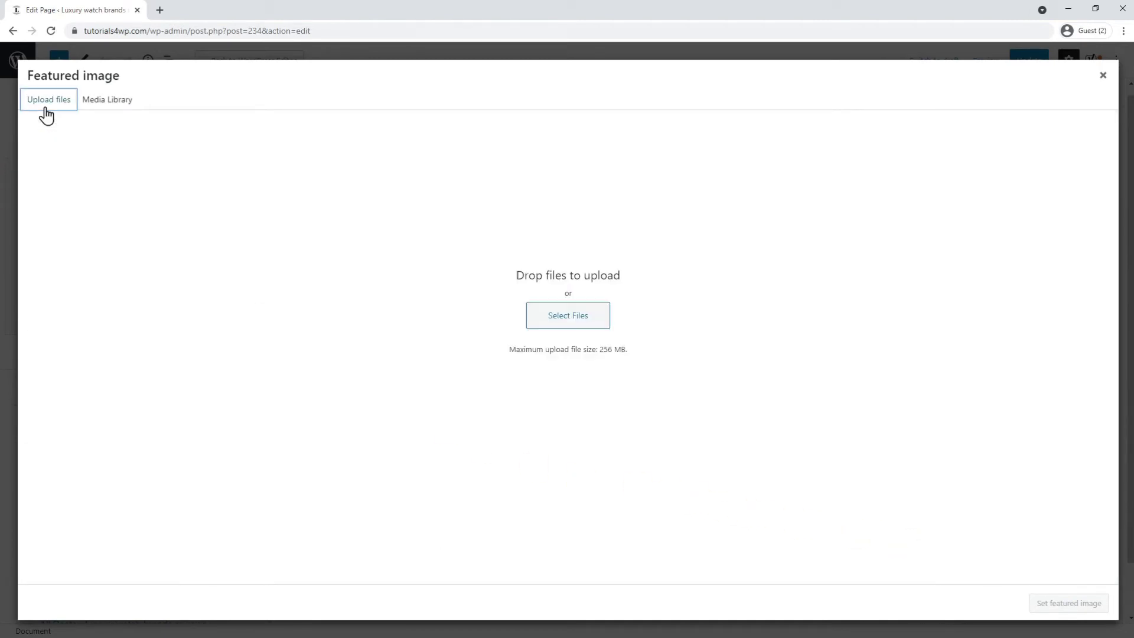
left_click_drag(1132, 231, 764, 508)
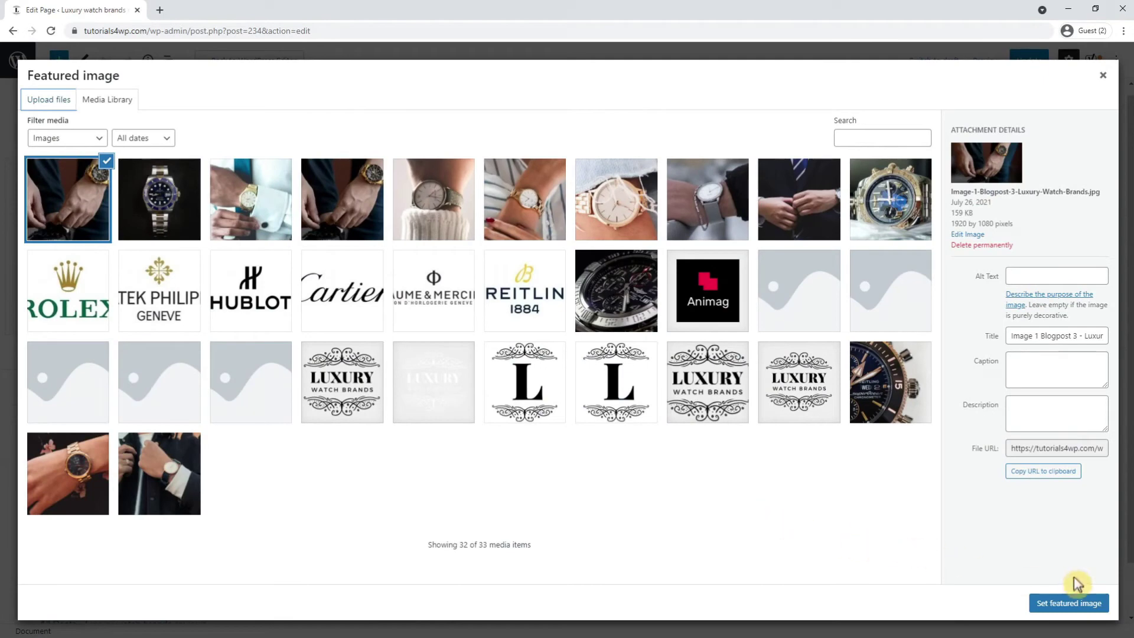
left_click(1070, 603)
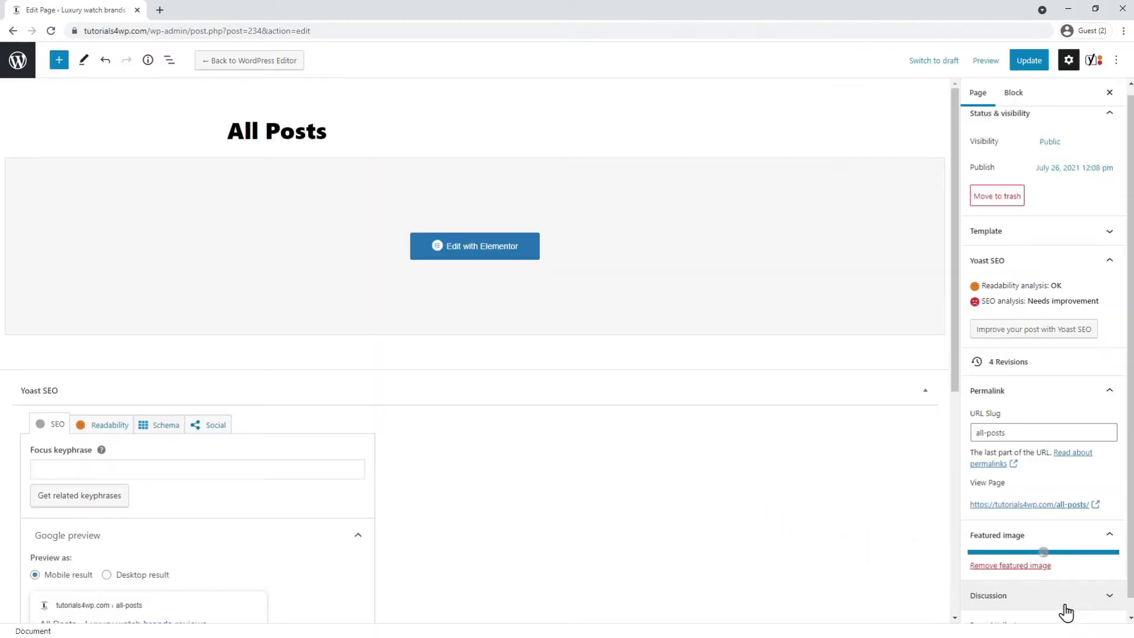
left_click(1026, 62)
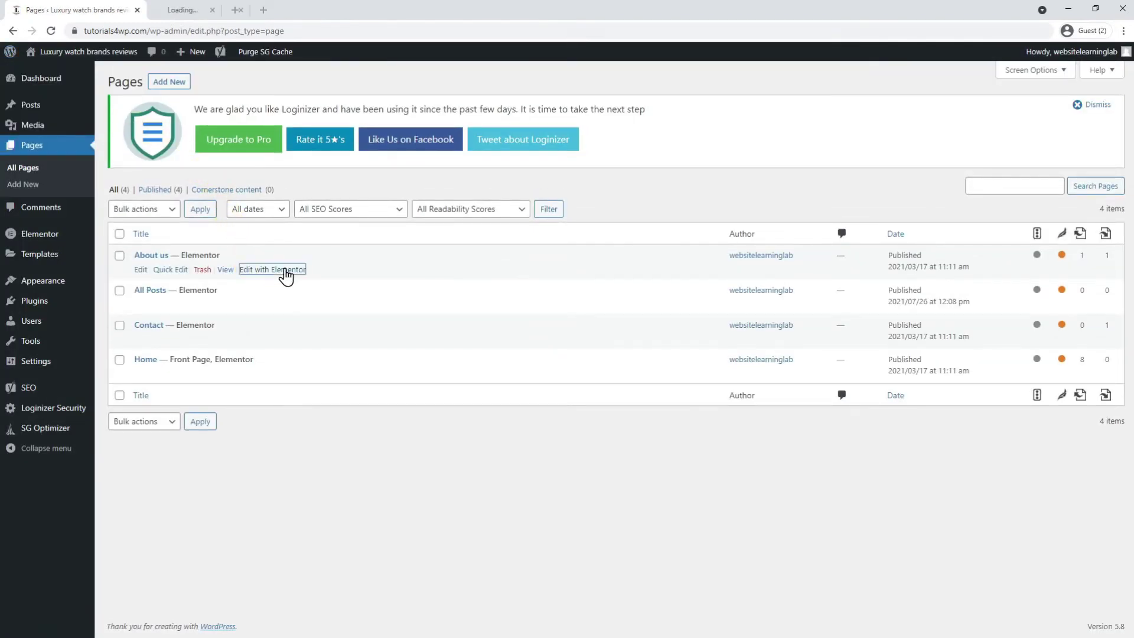
- Open the Contact and Home pages for Elementor editing in separate tabs and switch to the About us page's editor
middle_click(271, 339)
middle_click(268, 374)
left_click(233, 9)
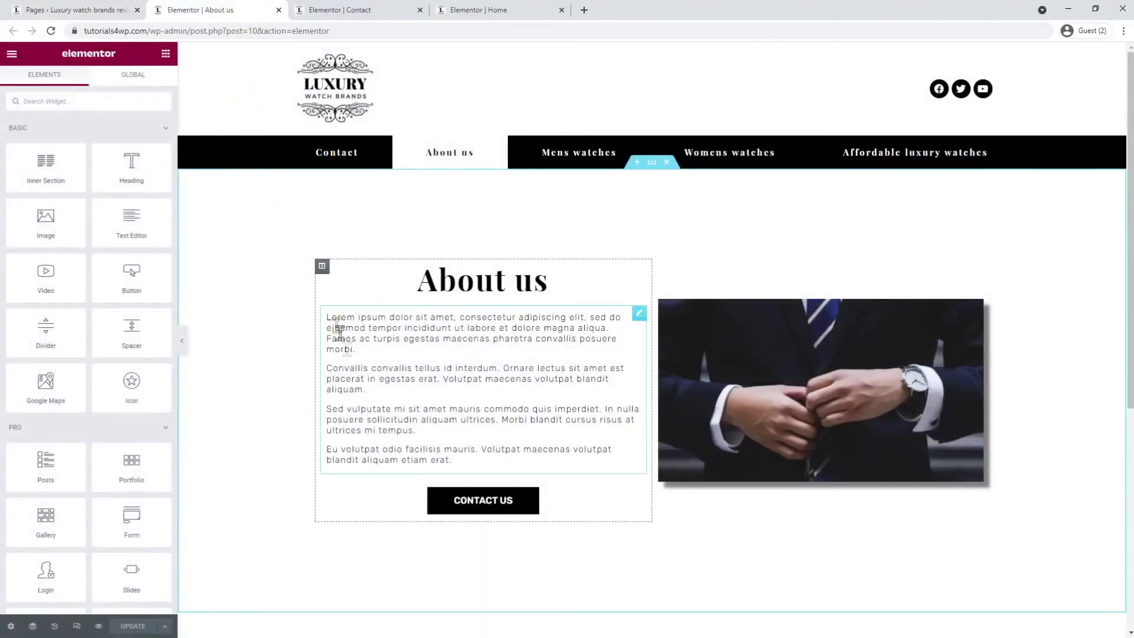
- Check the link of the Contact Us button on the About us page and close that page's editor
left_click(463, 504)
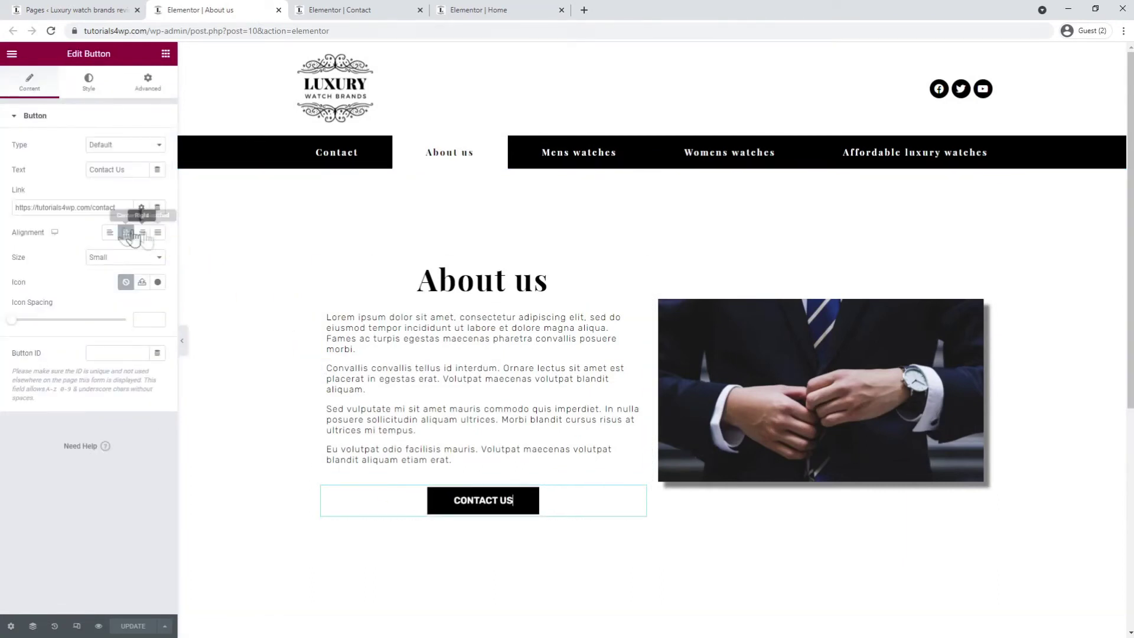
left_click_drag(117, 210, 10, 221)
key("ctrl+c")
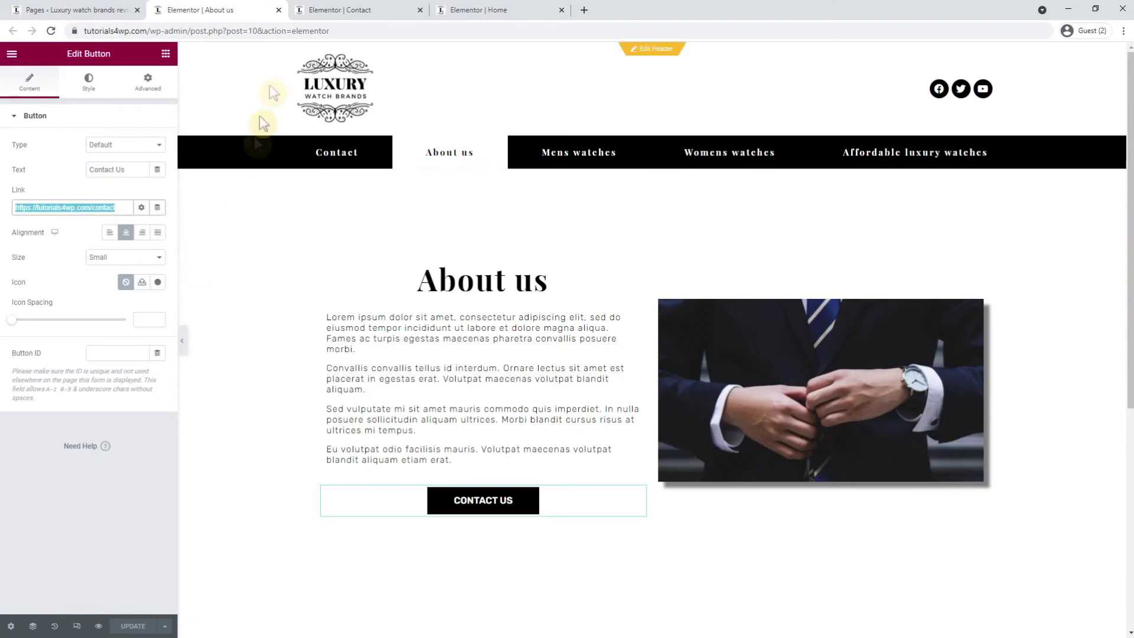
left_click(277, 11)
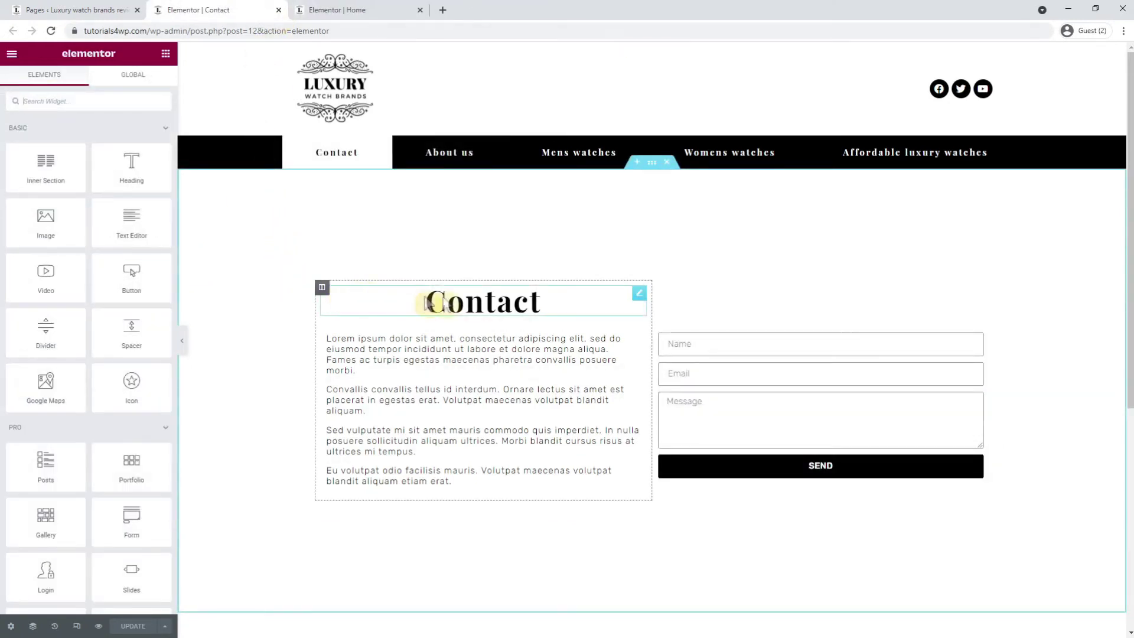
- Check the recipient address in the Contact form's email settings and close the Contact page's editor
left_click(683, 343)
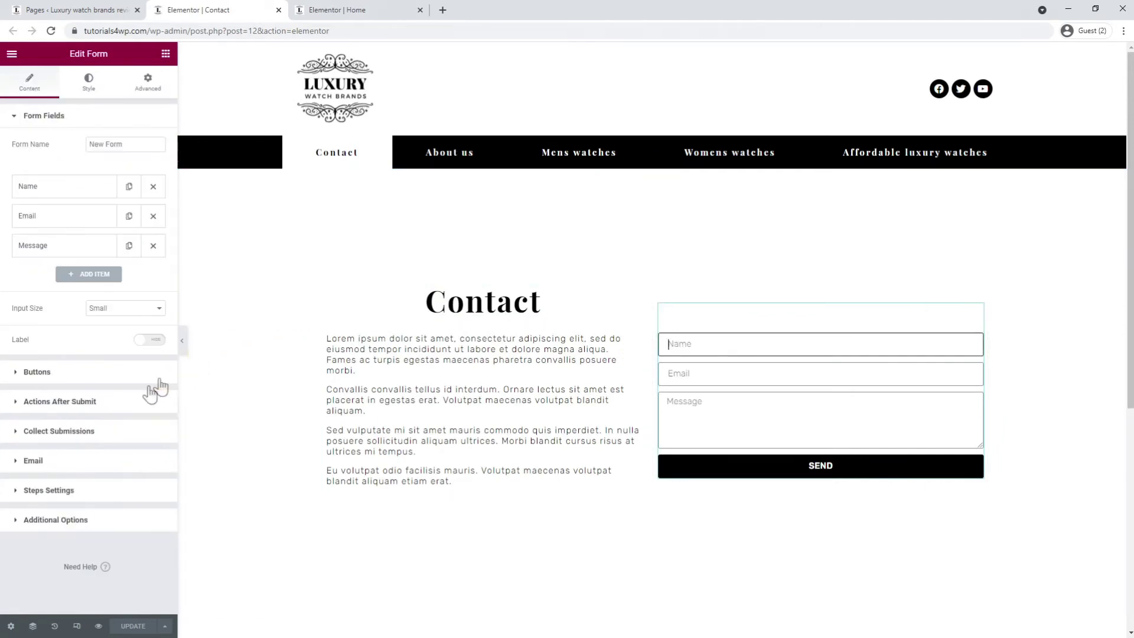
left_click(64, 465)
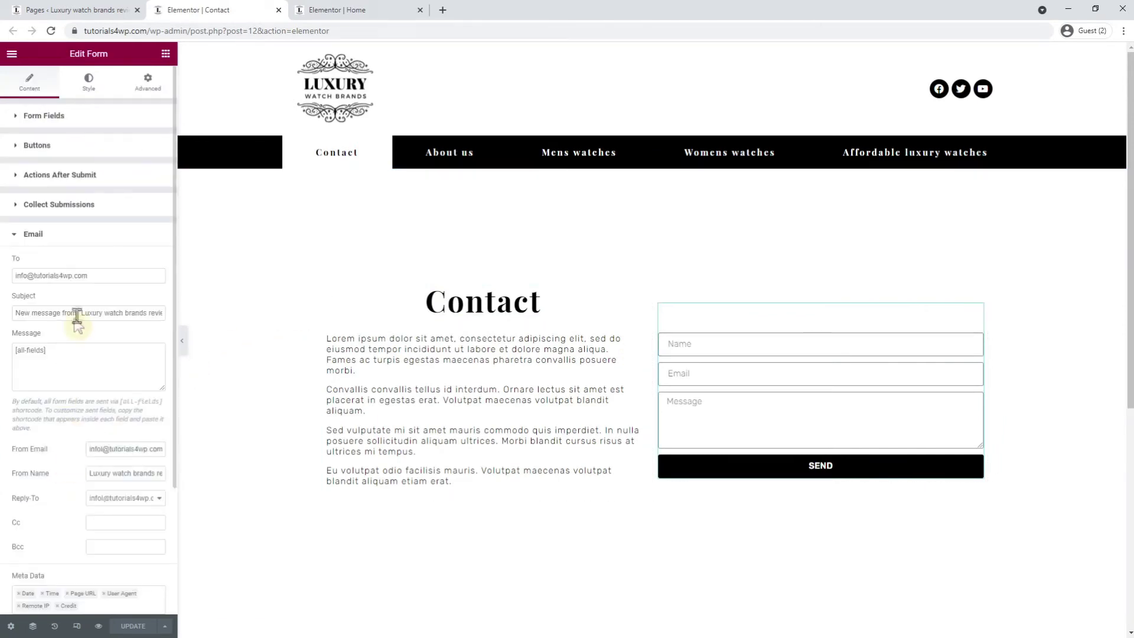
left_click(122, 276)
left_click_drag(118, 276, 3, 287)
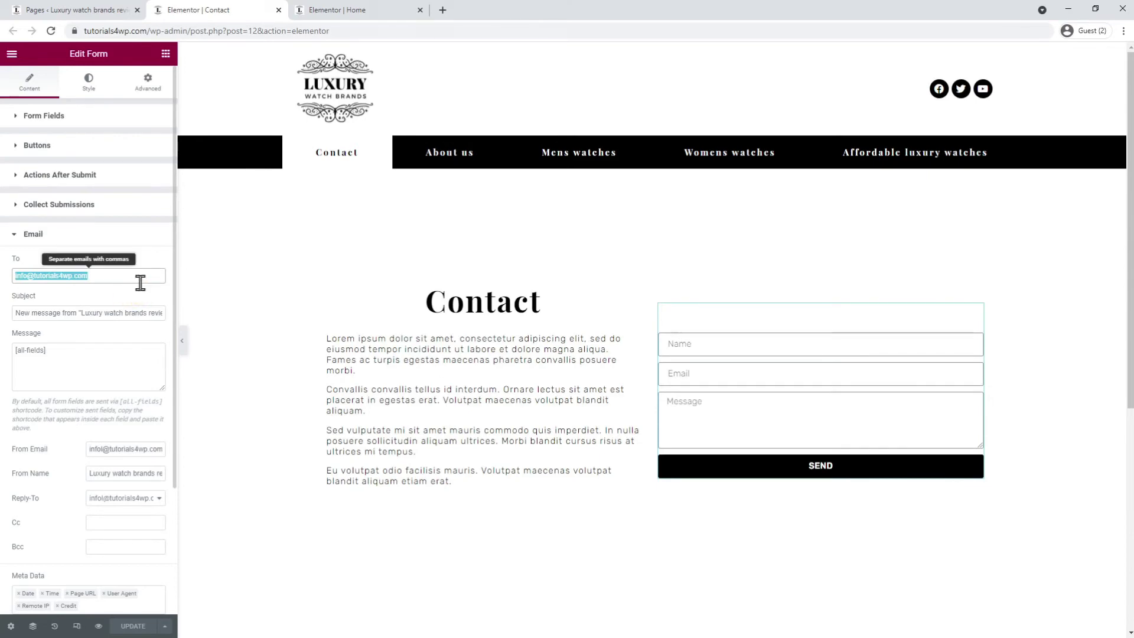
left_click(278, 10)
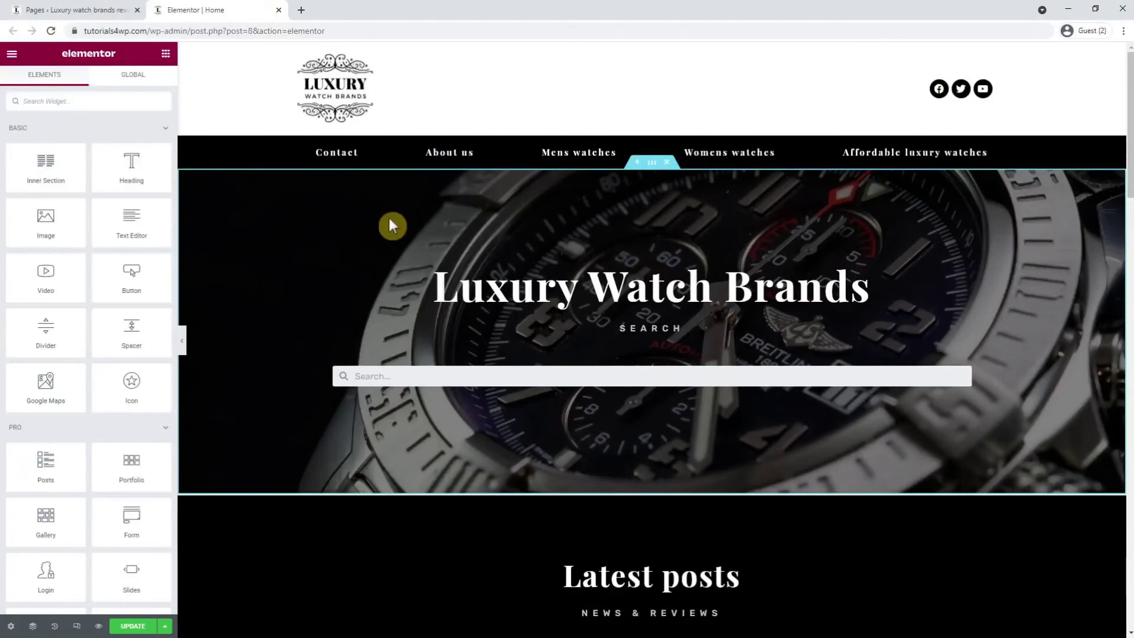
scroll(392, 225, "down", 7)
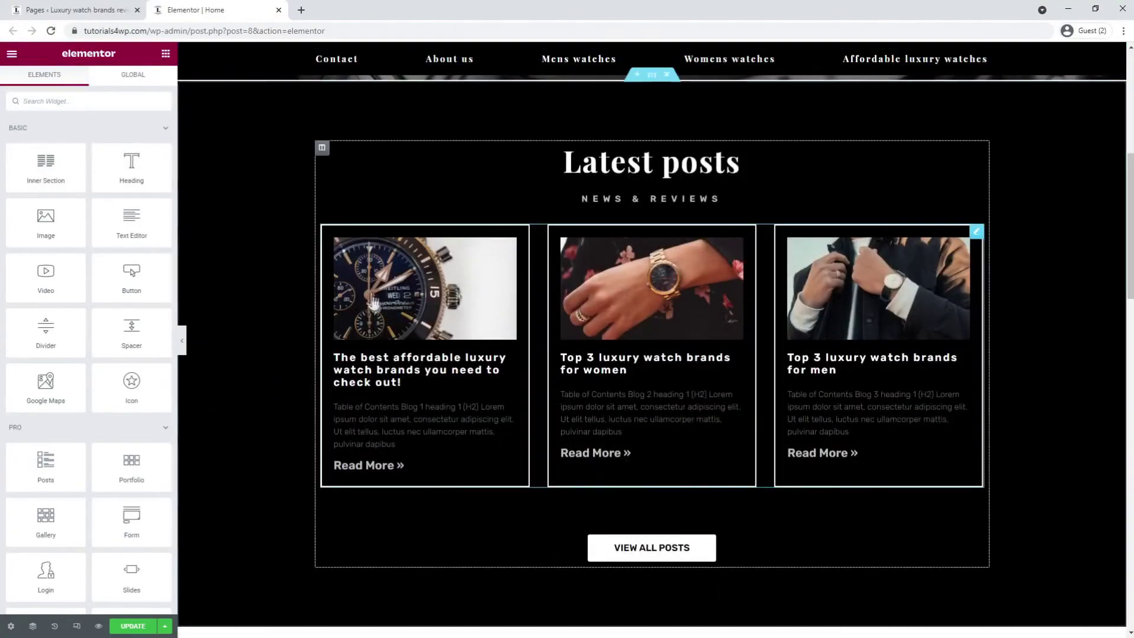
left_click(632, 550)
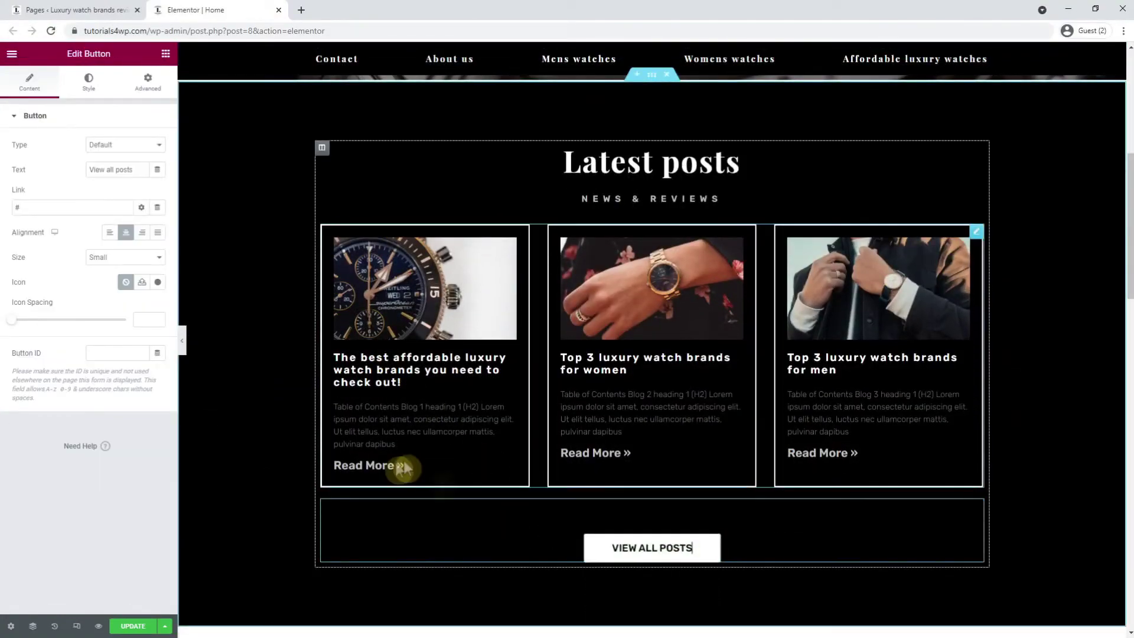
left_click_drag(53, 207, 3, 221)
key("ctrl+v")
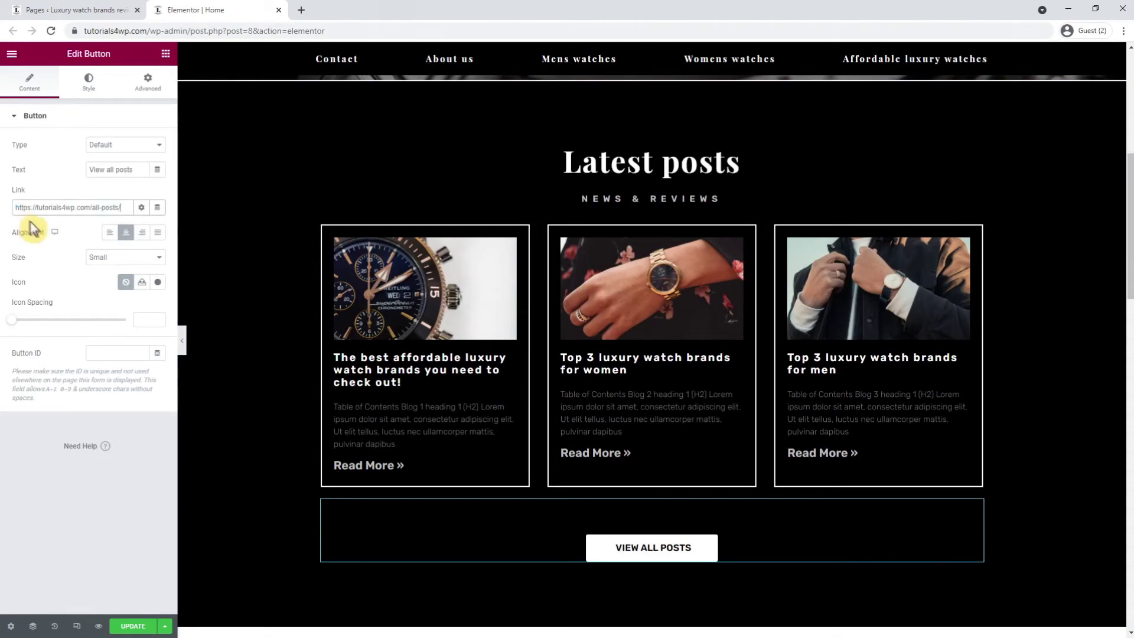
- Examine the brand logos and Shop Now buttons in the Home page's Buy online section
scroll(288, 314, "down", 5)
scroll(292, 324, "down", 4)
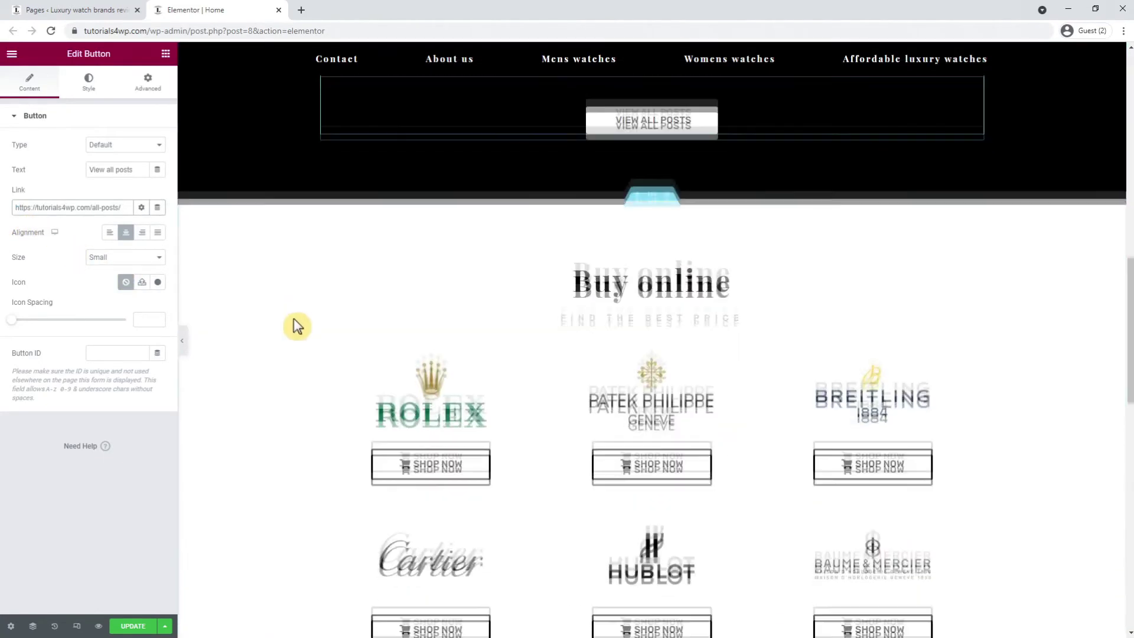
scroll(301, 325, "up", 2)
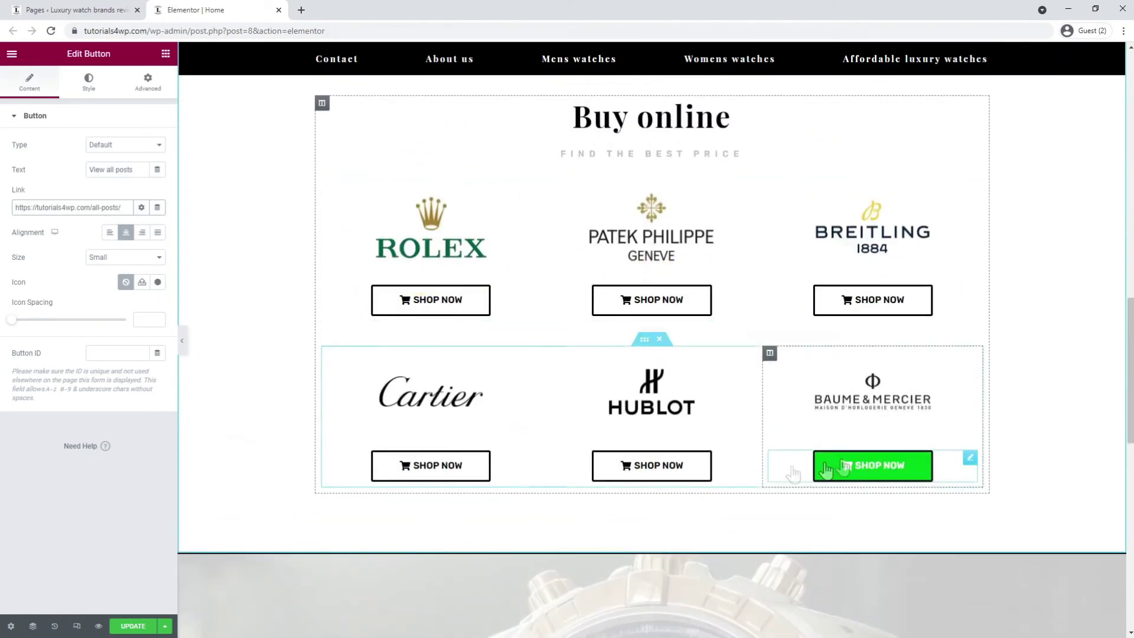
scroll(253, 432, "up", 1)
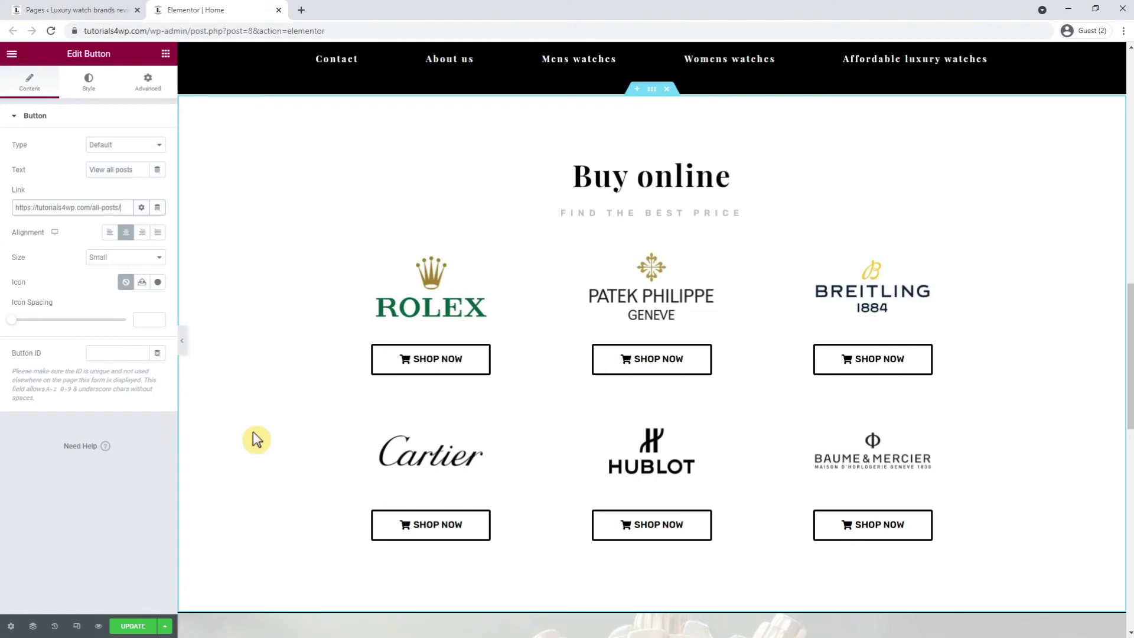
- Check the link of the About us section's Read More button, then update the Home page and close its editor
scroll(245, 477, "down", 8)
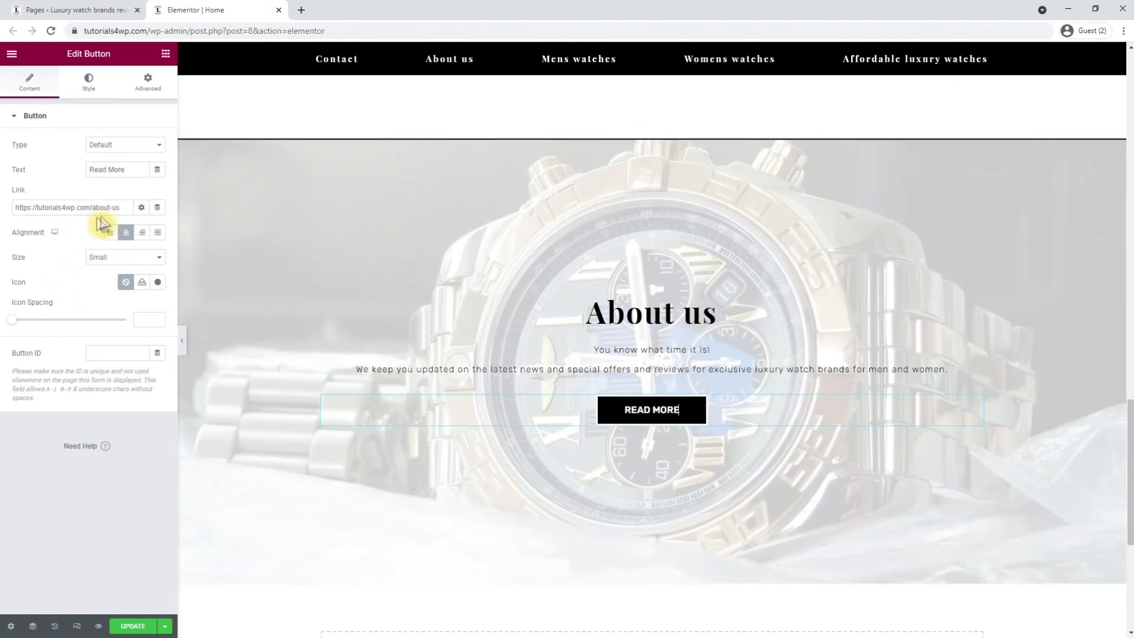
left_click_drag(126, 207, 7, 223)
left_click(71, 271)
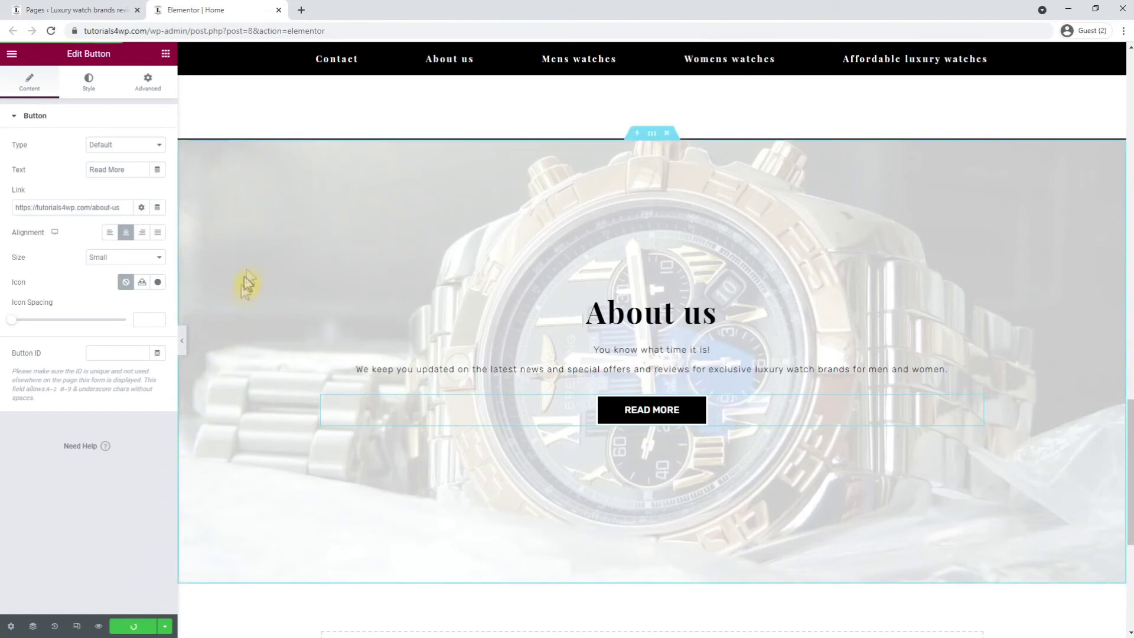
left_click(279, 10)
- Go to the posts list and open all three published posts for Elementor editing in separate tabs
mouse_move(37, 111)
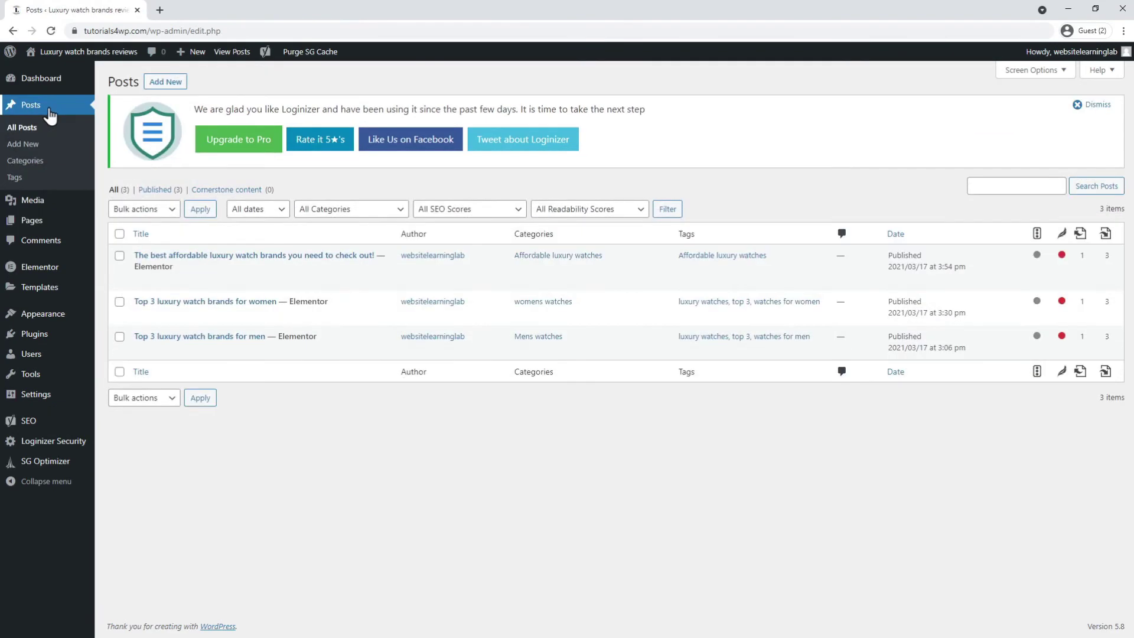
mouse_move(192, 278)
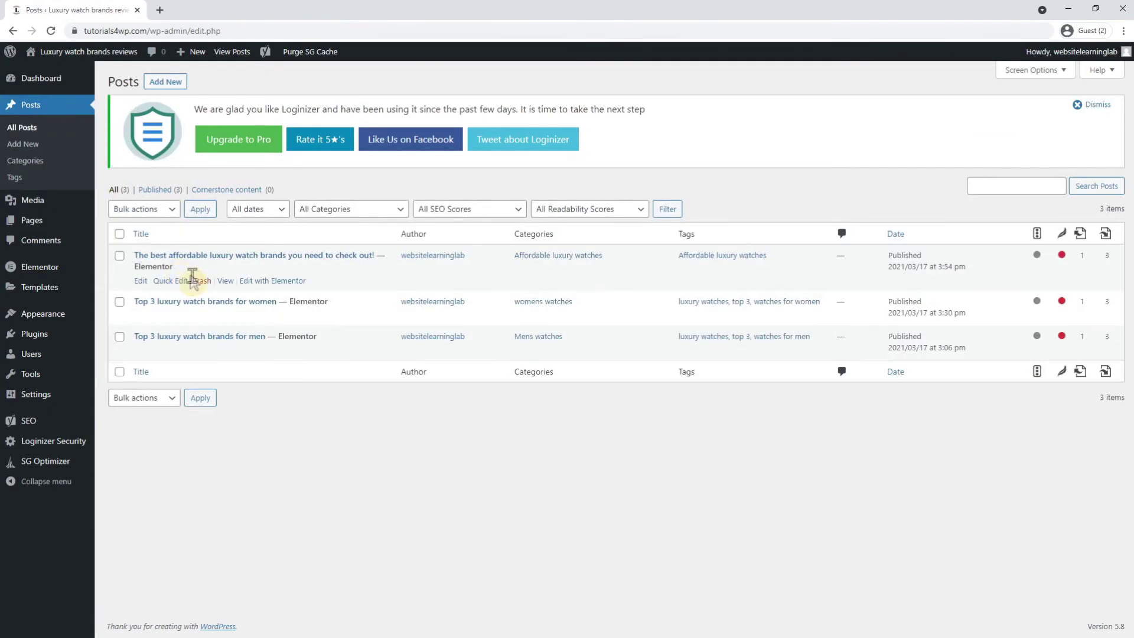
left_click(267, 282)
left_click(301, 317)
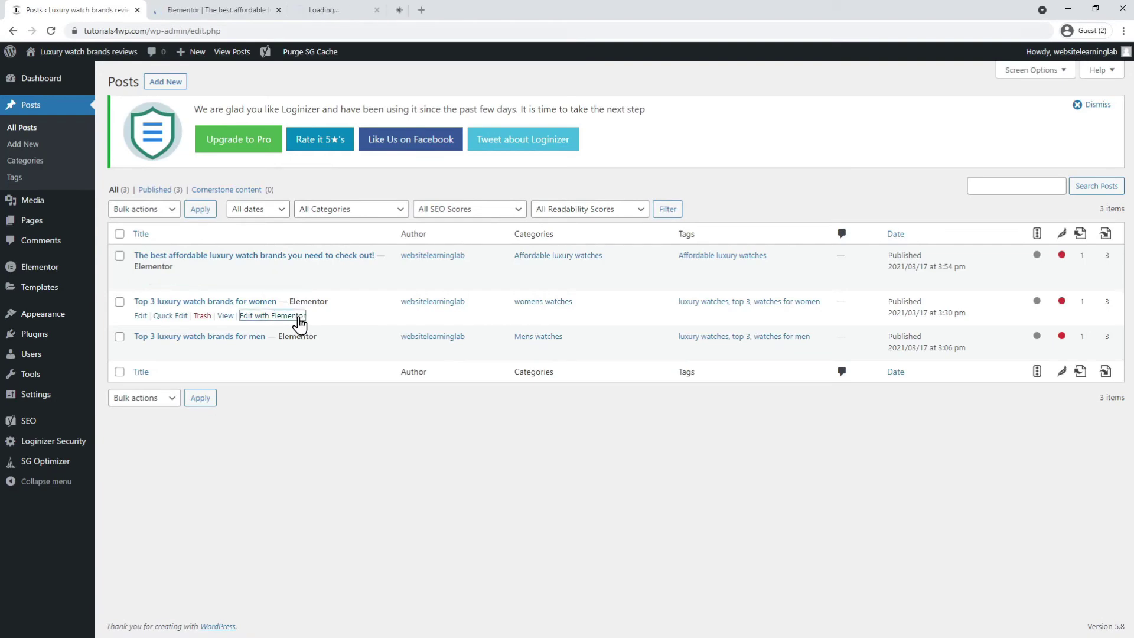
left_click(289, 350)
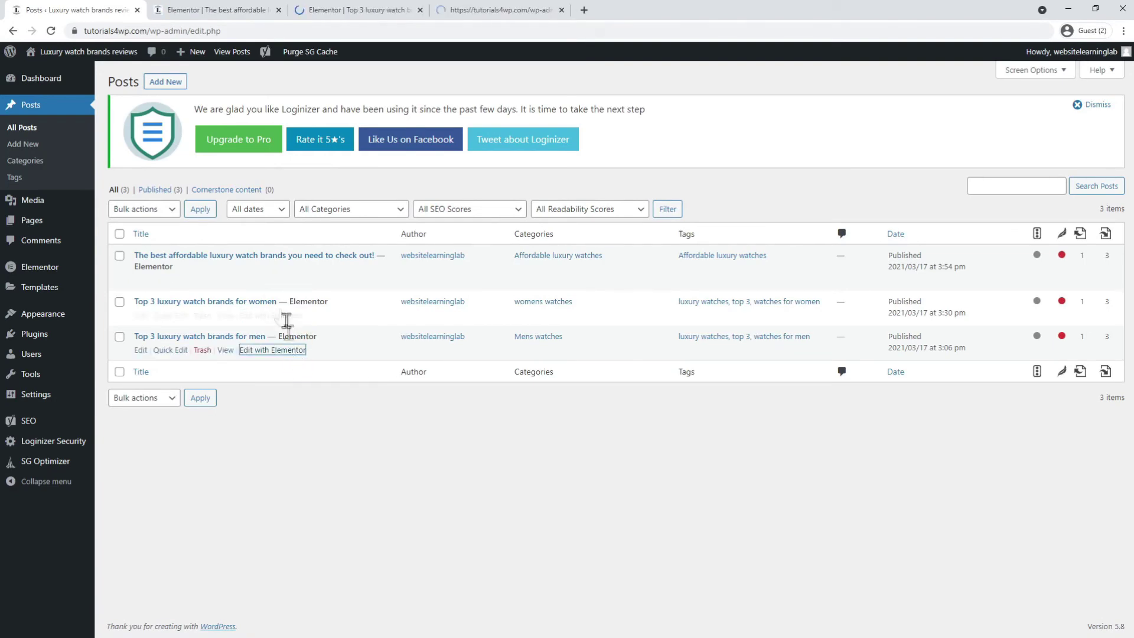
- Examine the content, images and Buy Now buttons of the affordable luxury watch brands post
left_click(204, 11)
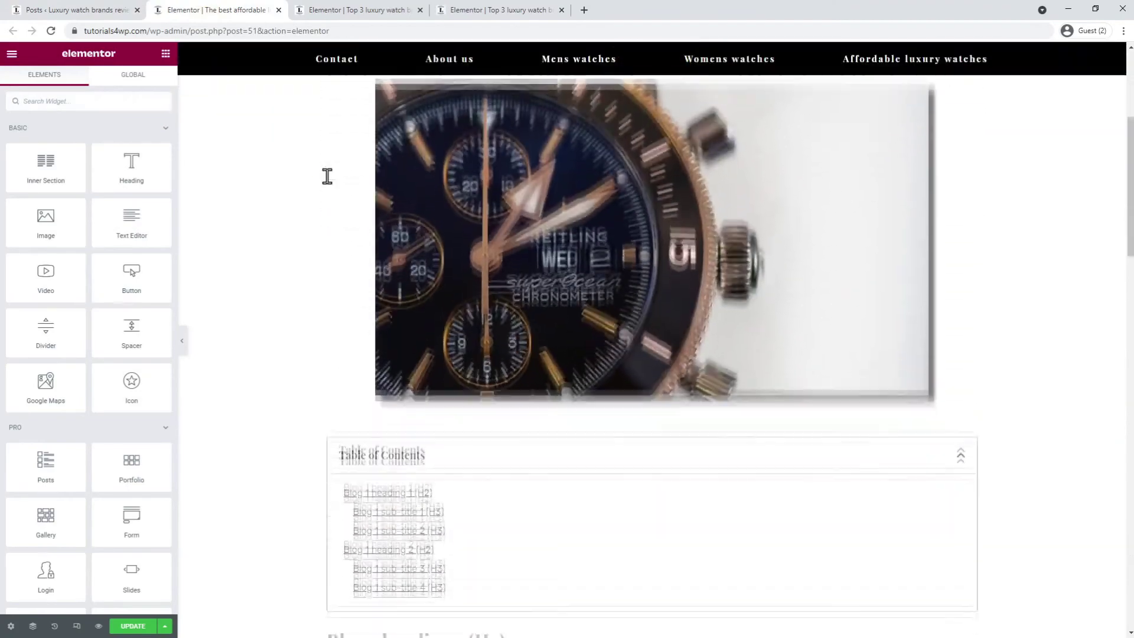
scroll(328, 175, "down", 12)
scroll(328, 174, "down", 10)
scroll(327, 175, "up", 4)
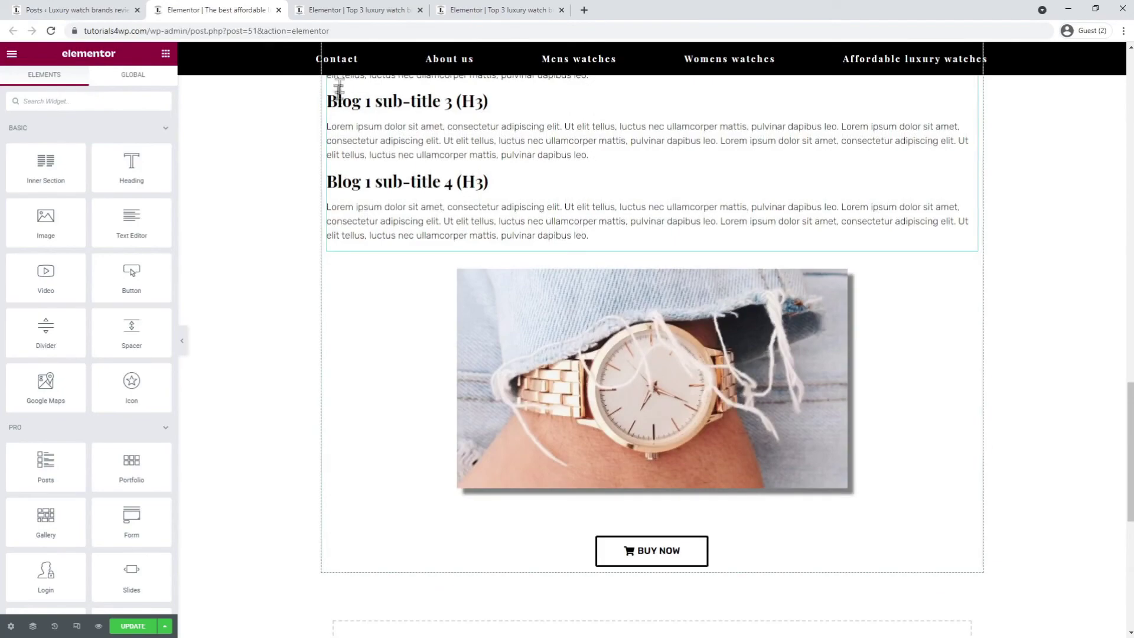
- Examine the content and Buy Now buttons of the Top 3 luxury watch brands for women post, then close its editor
left_click(363, 10)
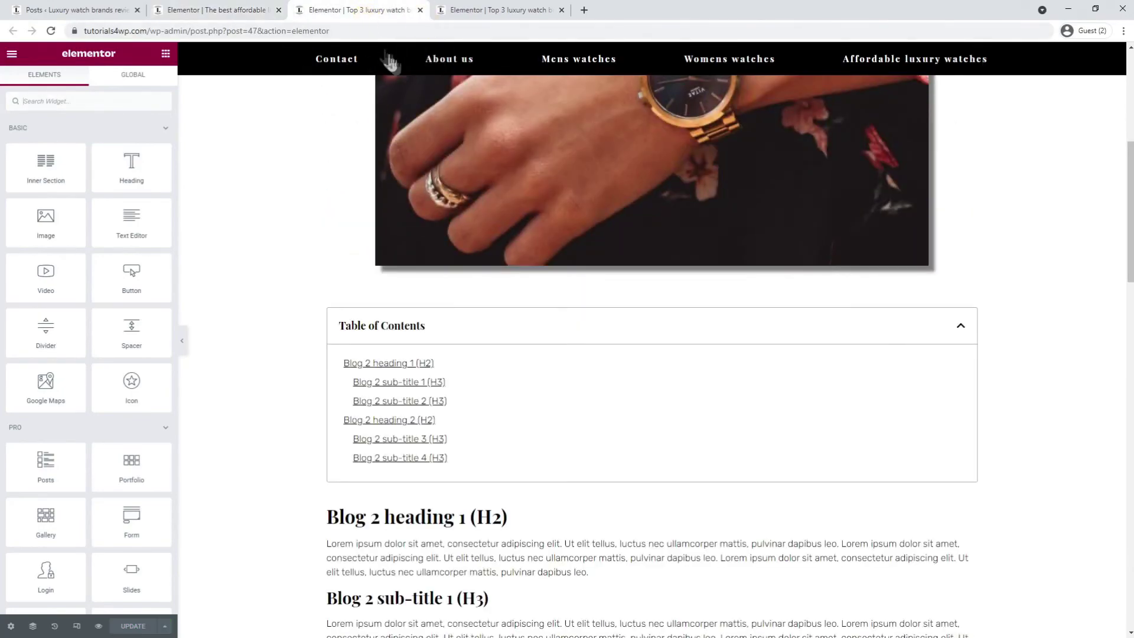
scroll(665, 157, "down", 15)
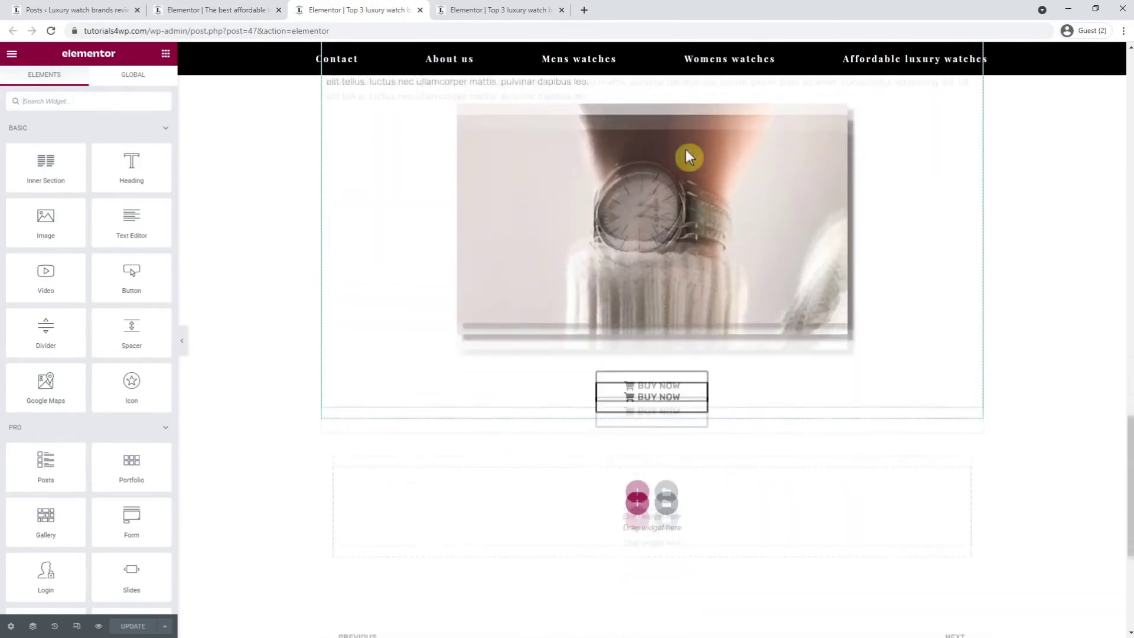
scroll(688, 156, "up", 10)
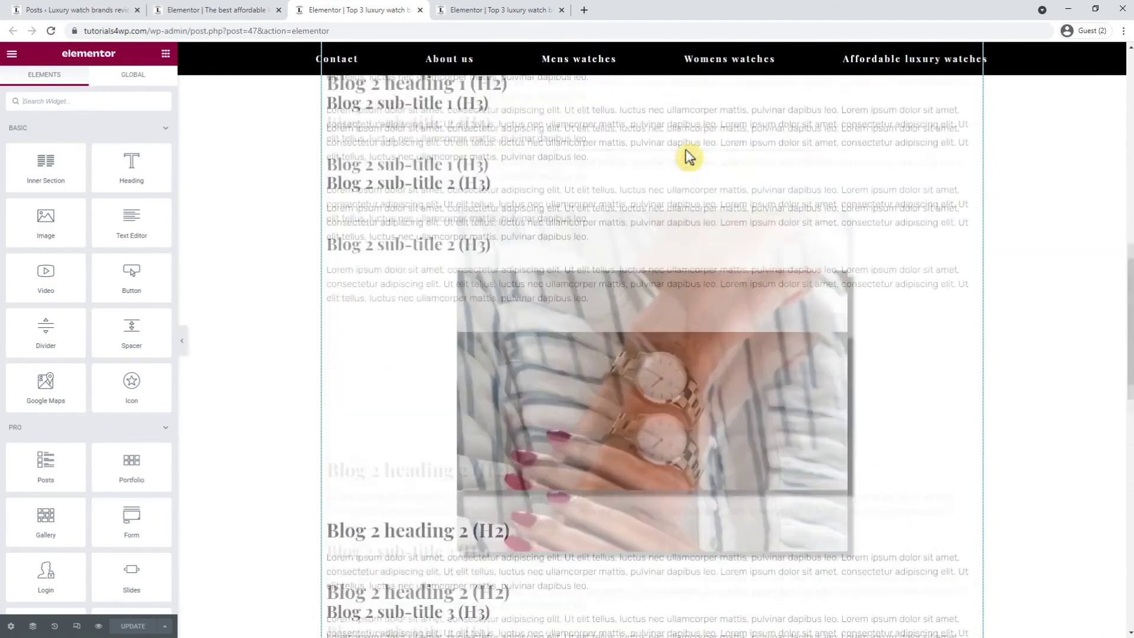
scroll(687, 156, "up", 6)
left_click(420, 10)
- Examine the Top 3 luxury watch brands for men post, close its editor and return to the start of the affordable watches post
scroll(757, 223, "up", 5)
scroll(759, 225, "down", 2)
scroll(759, 225, "down", 15)
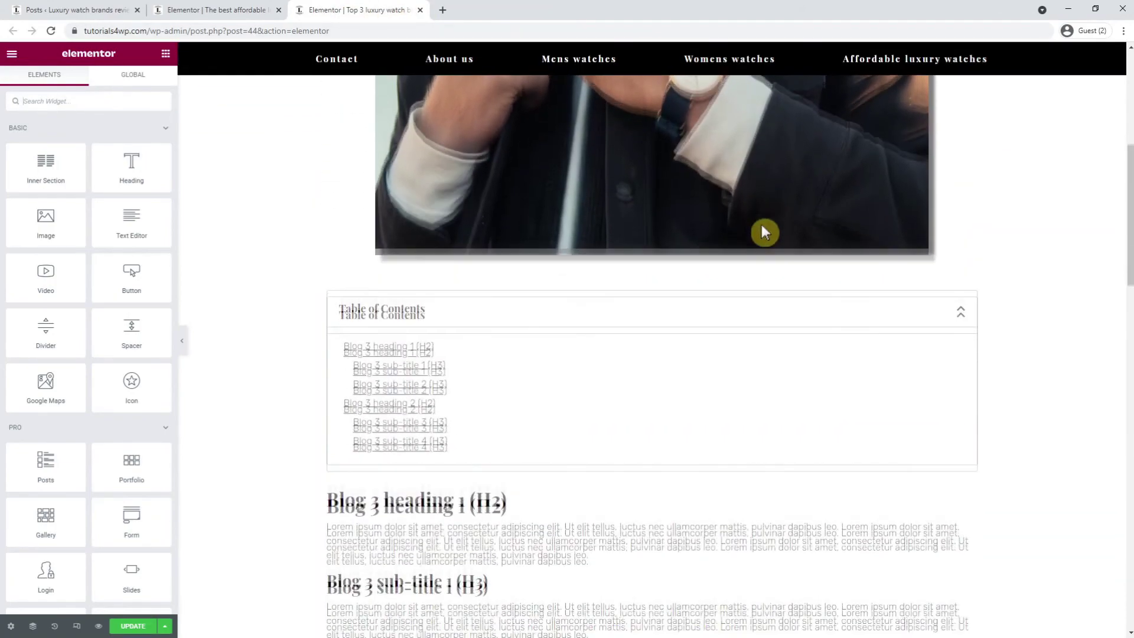
scroll(766, 231, "down", 5)
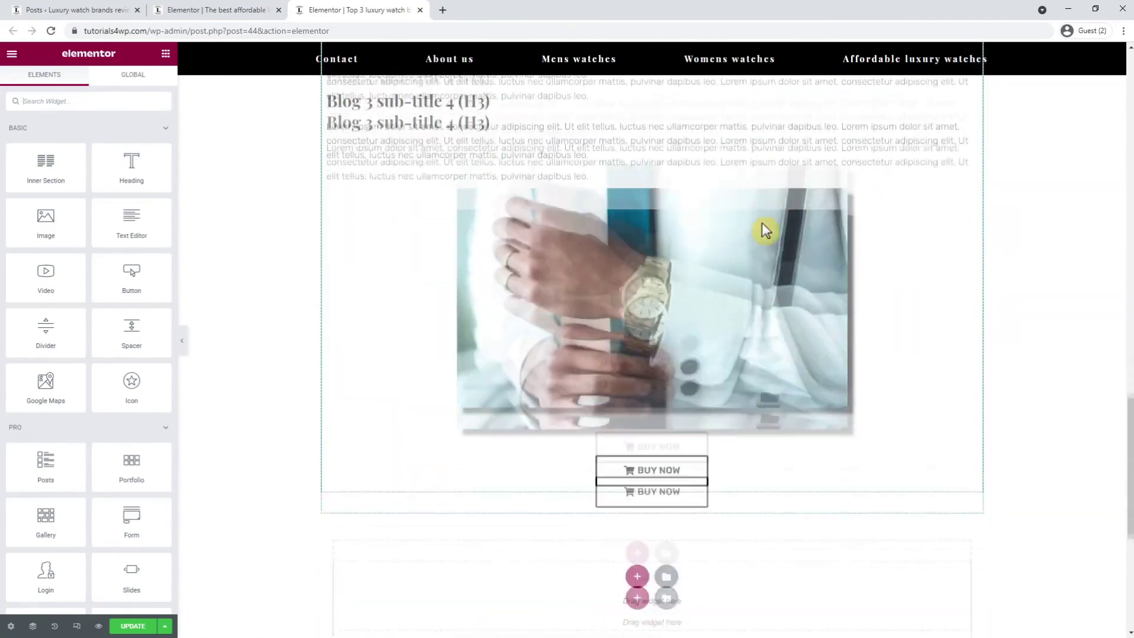
scroll(765, 231, "up", 20)
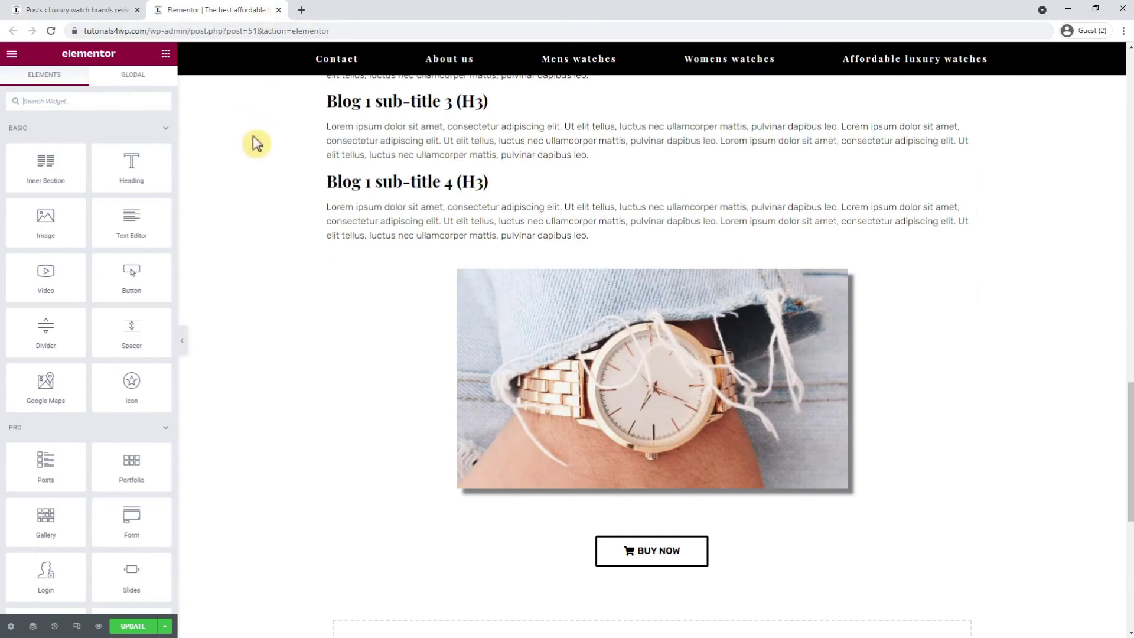
scroll(269, 126, "up", 10)
scroll(273, 136, "up", 15)
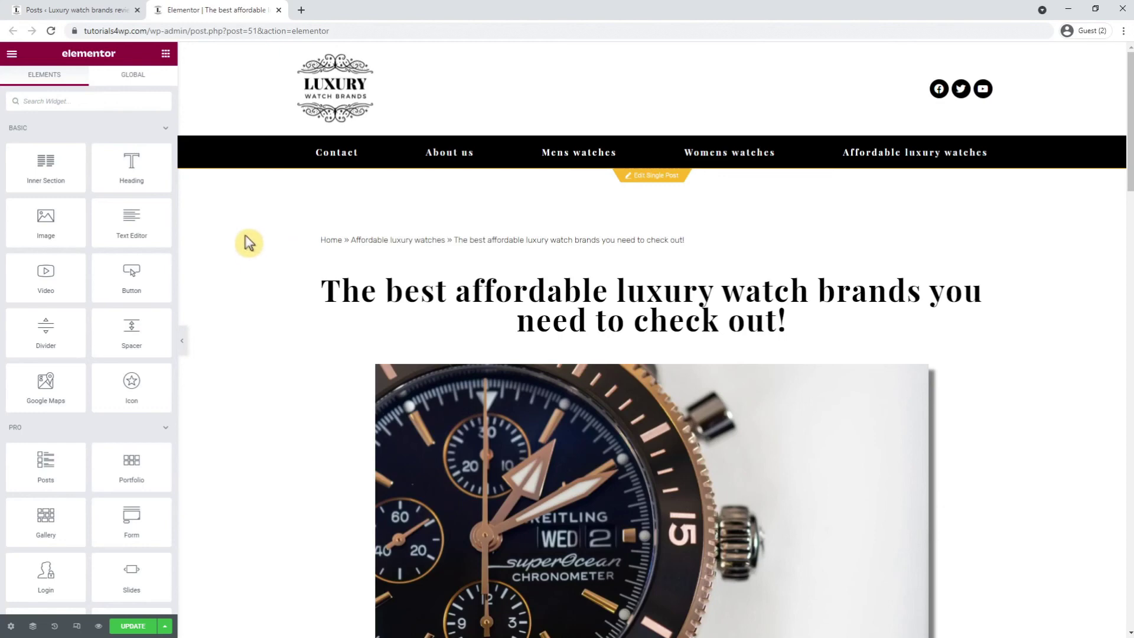
- Open the Elementor Archive #213 template for editing from the Theme Builder's Archive site part
left_click(11, 57)
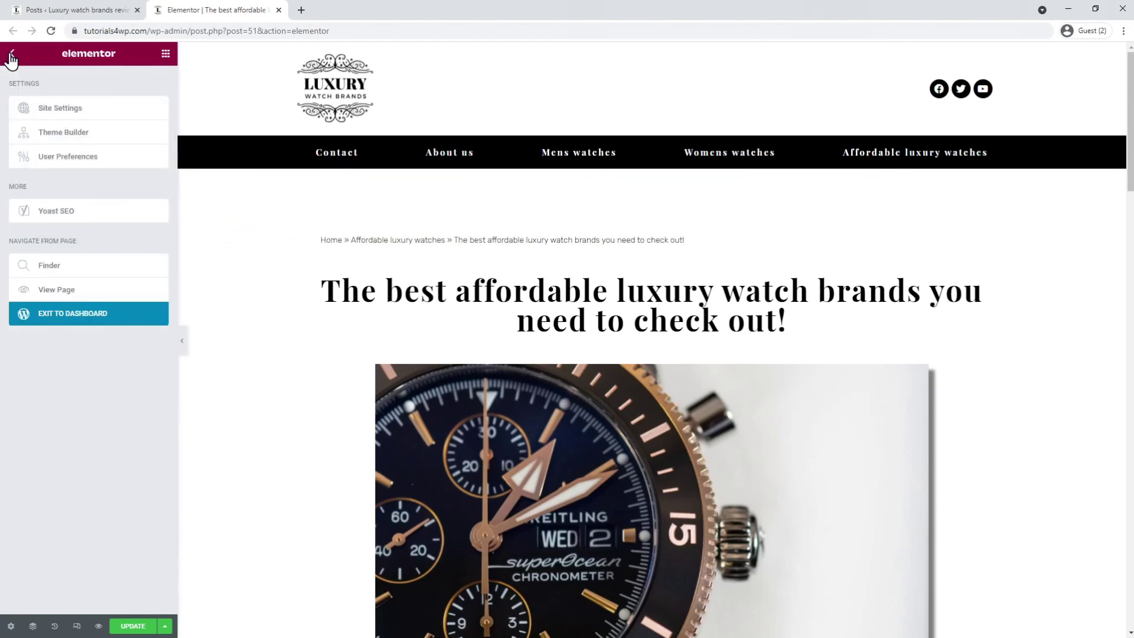
left_click(82, 132)
left_click(47, 282)
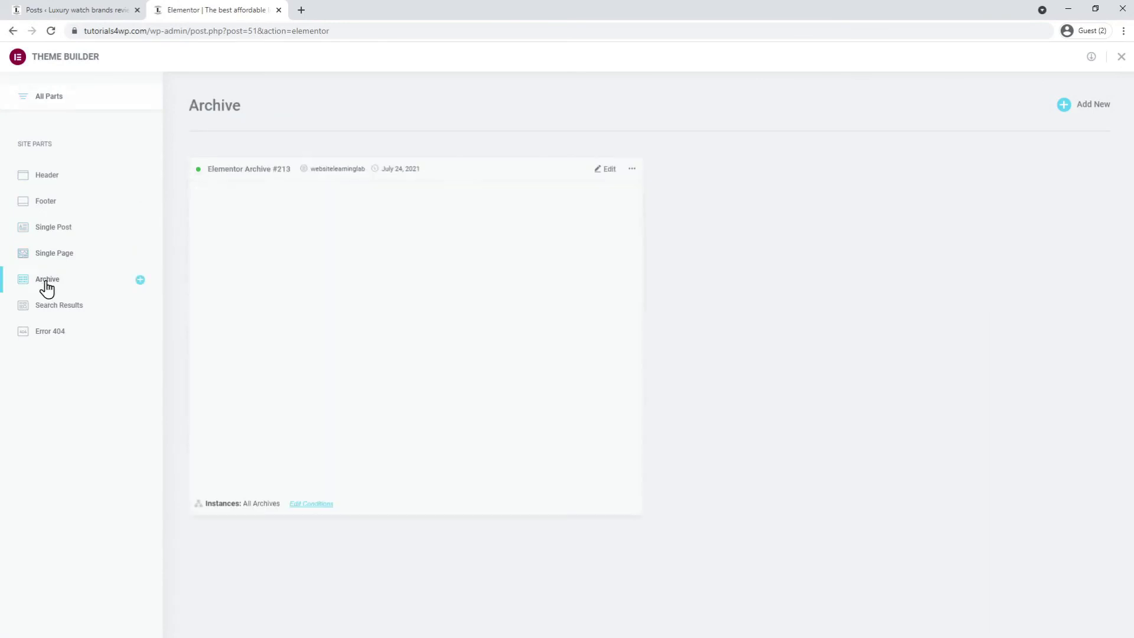
left_click(608, 170)
scroll(561, 354, "down", 5)
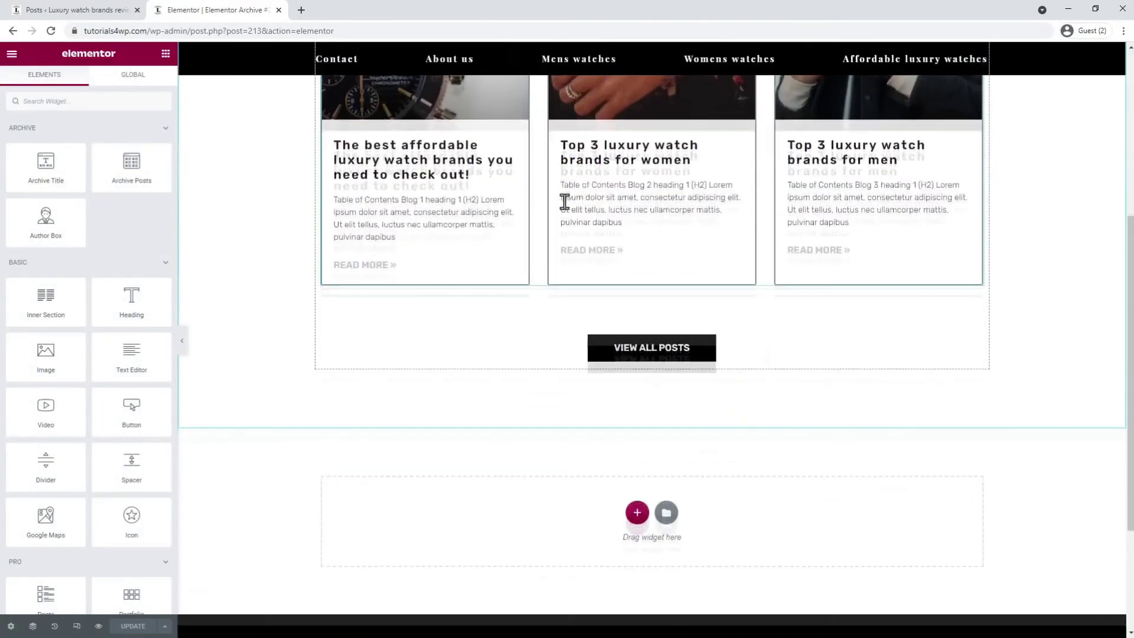
left_click(632, 300)
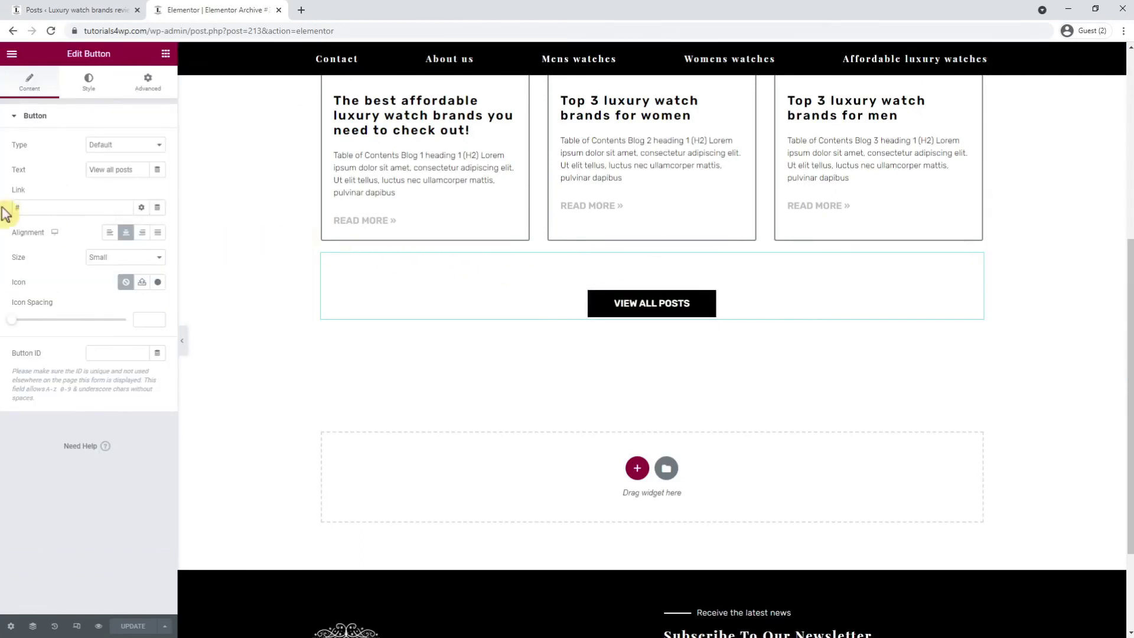
left_click(28, 207)
key("BackSpace")
type("https://tutorials4wp.com/all-posts/")
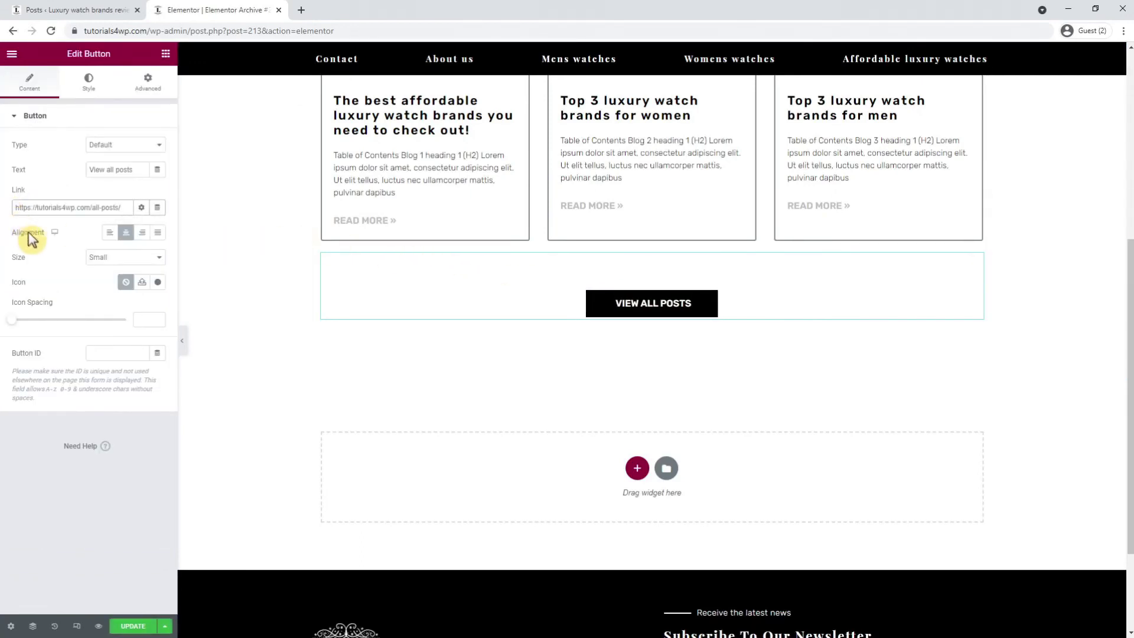
left_click(134, 626)
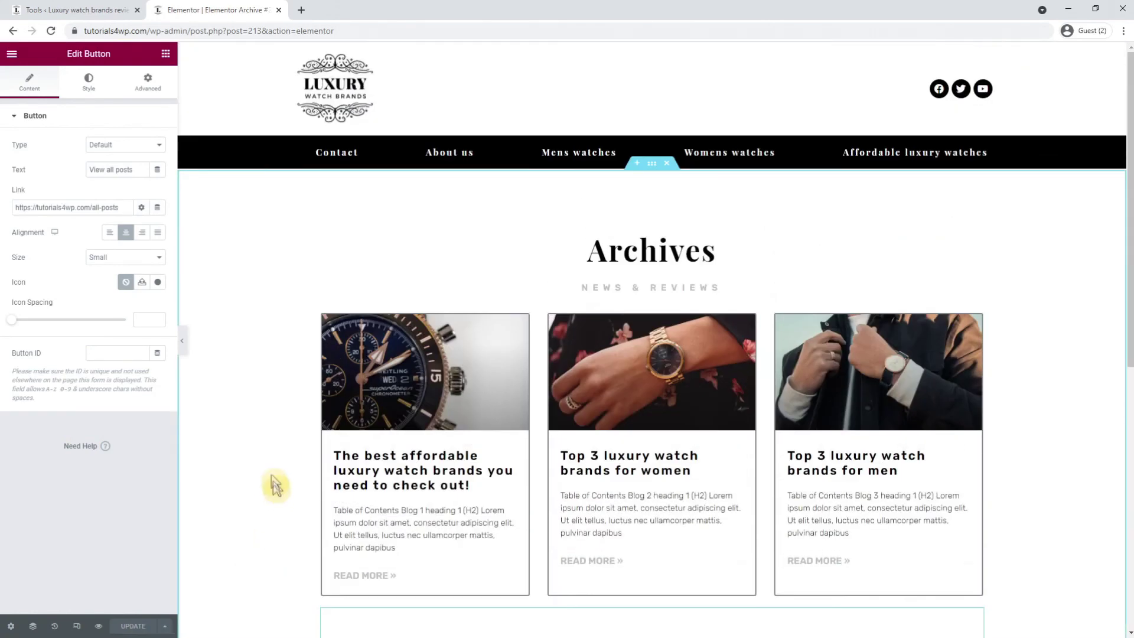
- Preview the archive template at full width and review its post cards and View all posts button
left_click(183, 341)
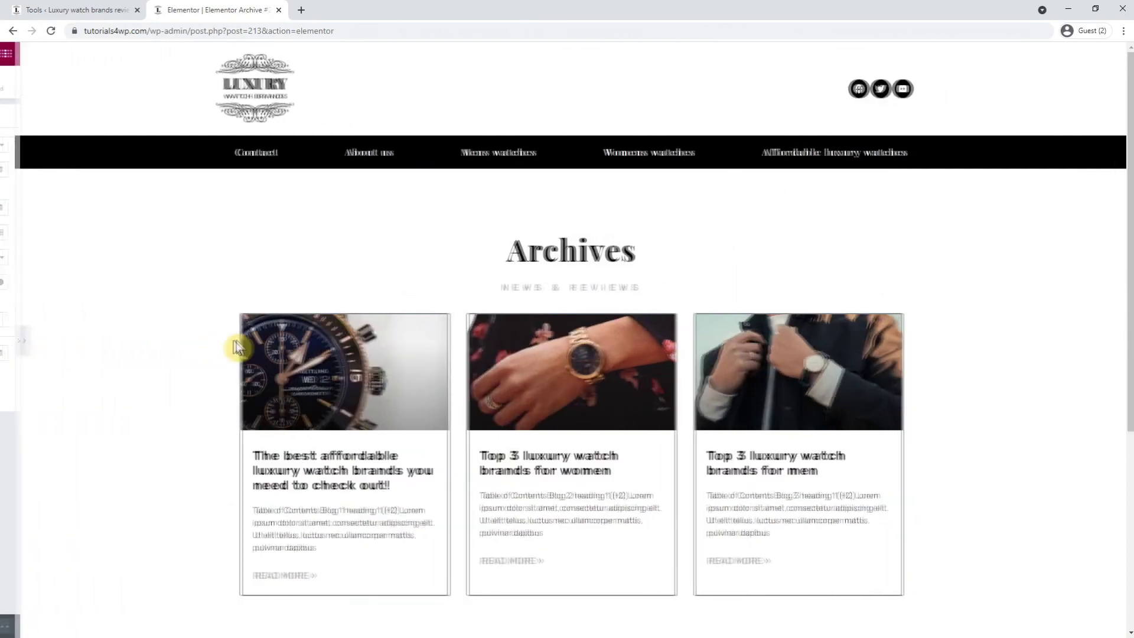
scroll(1028, 286, "down", 5)
scroll(1033, 289, "up", 5)
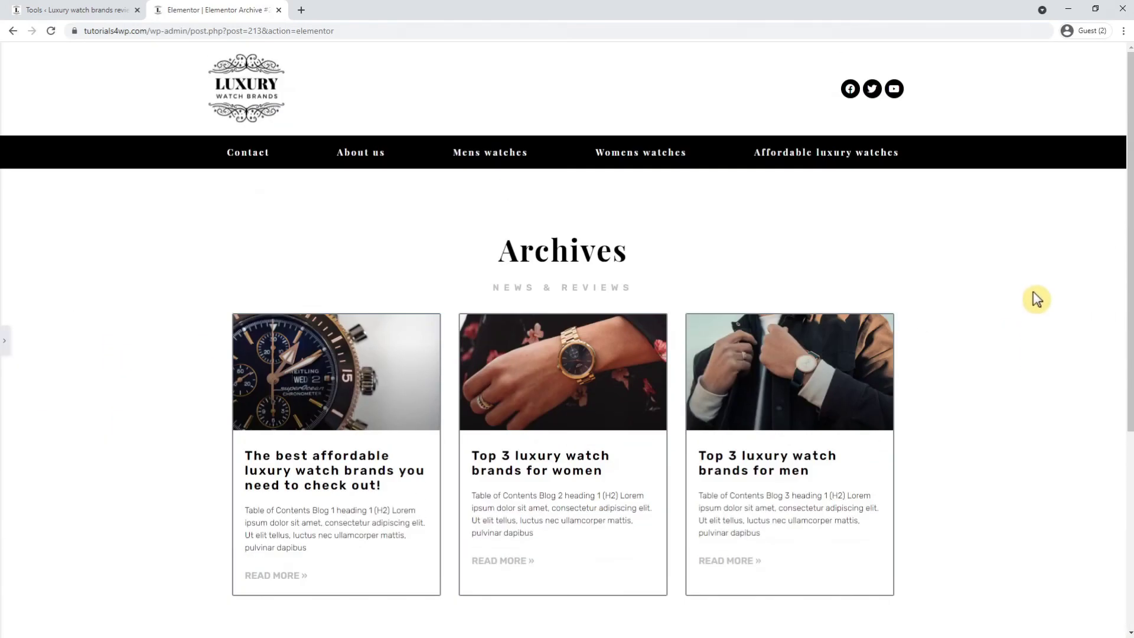
scroll(1048, 289, "down", 2)
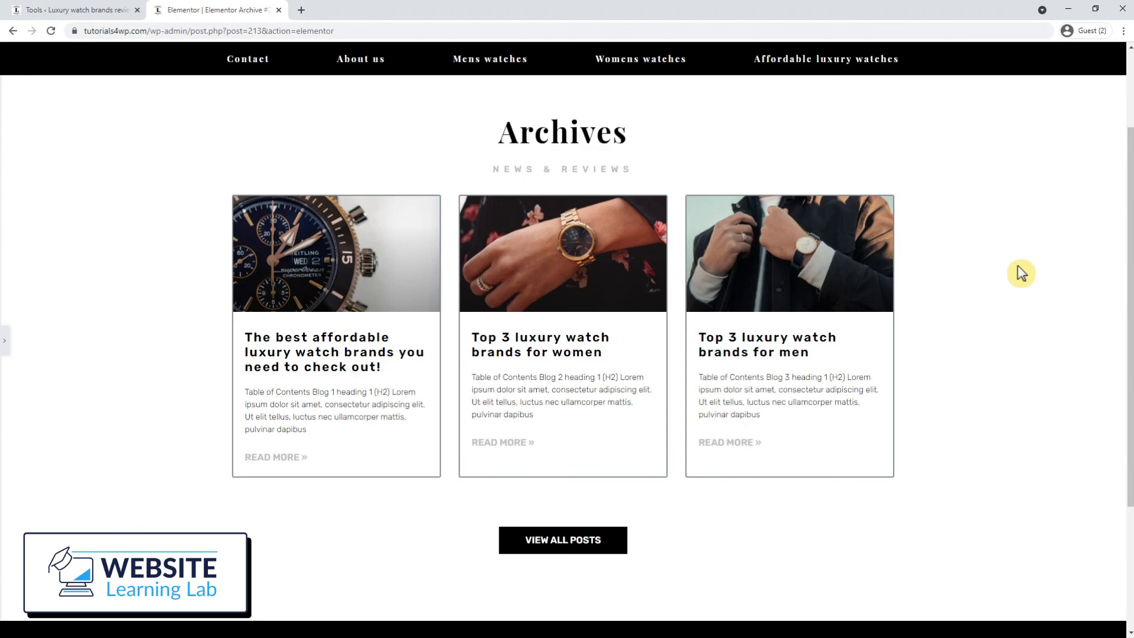
scroll(1021, 274, "up", 2)
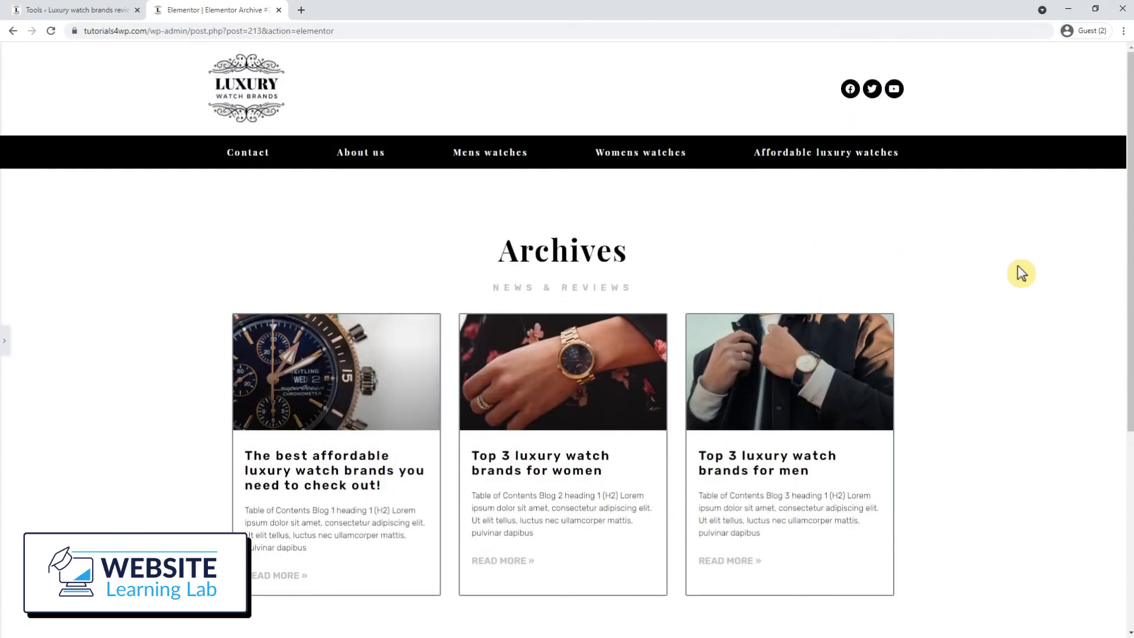